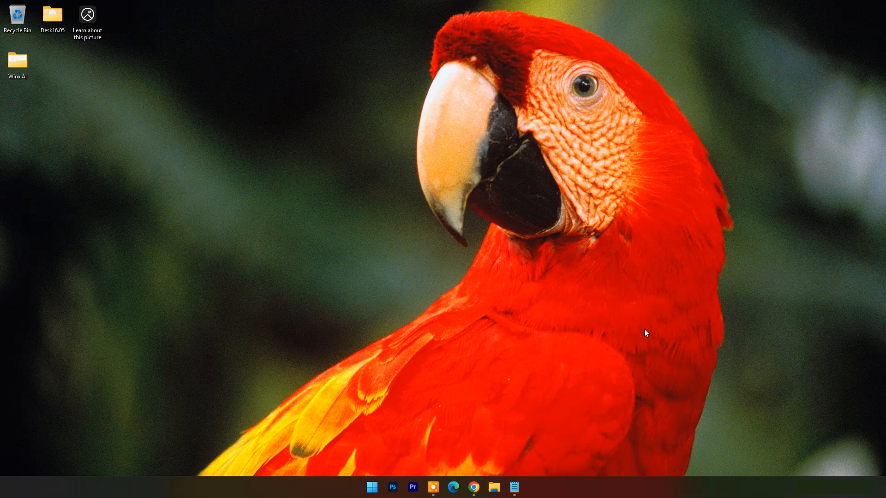
# - Switch to the Winxvideo AI product page in Chrome and review its AI enhancement and Super Resolution sections
pyautogui.moveTo(474, 487)
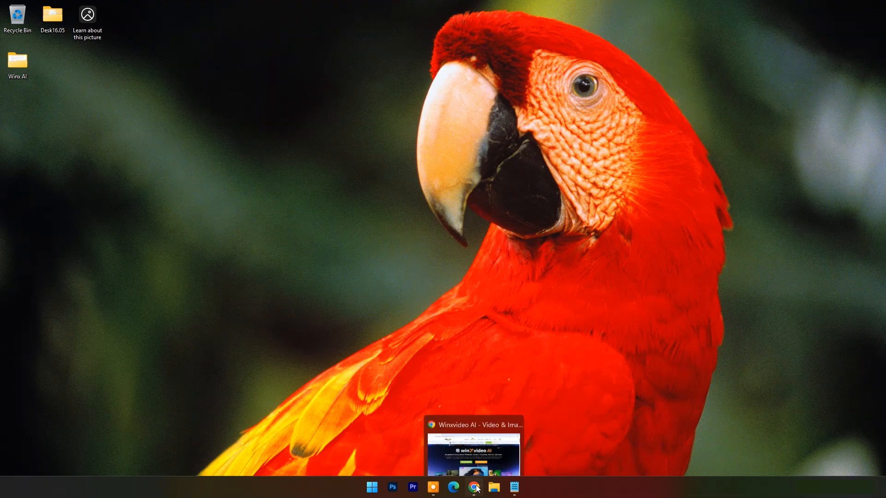
pyautogui.click(433, 425)
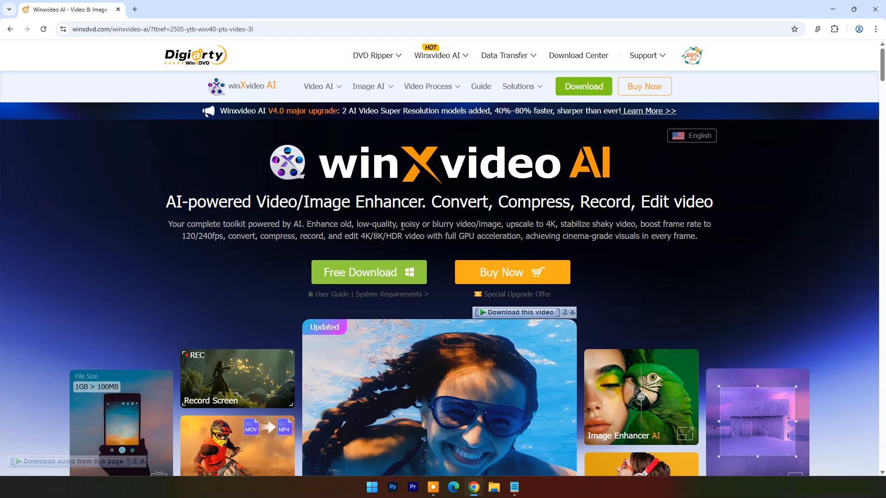
pyautogui.scroll(-5, 628, 234)
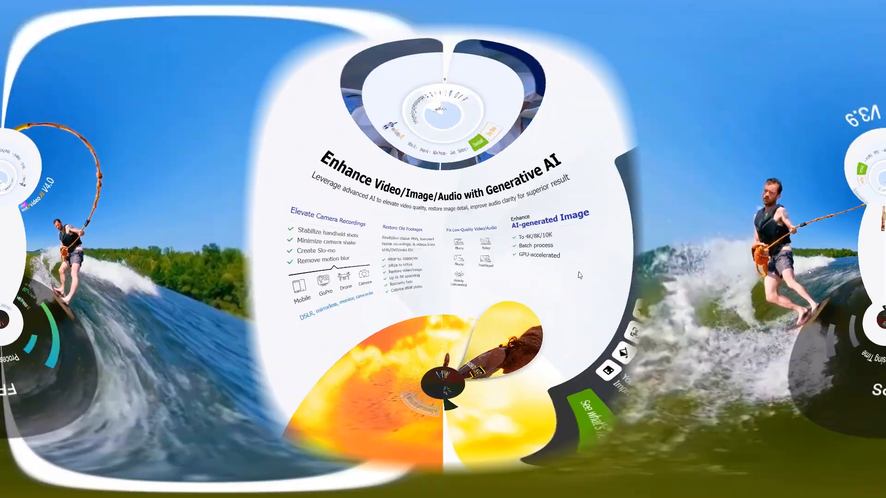
pyautogui.scroll(-6, 686, 281)
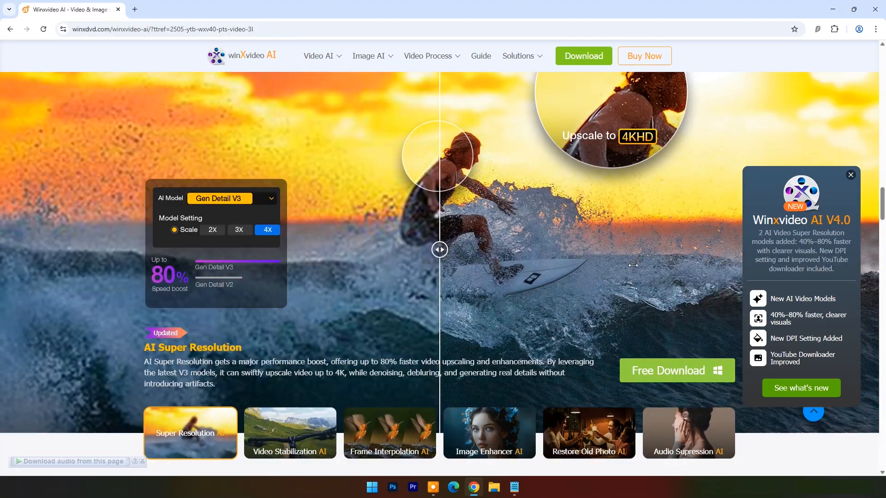
pyautogui.scroll(1, 634, 265)
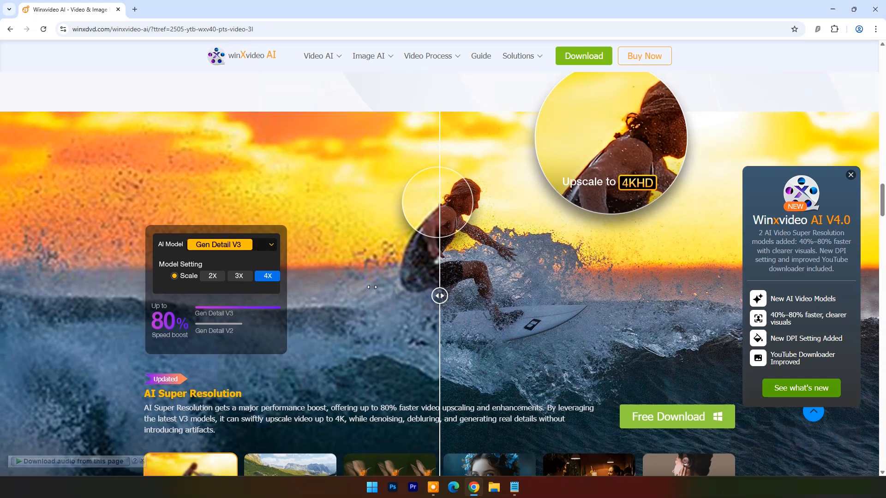
pyautogui.scroll(-6, 372, 287)
pyautogui.scroll(-4, 372, 287)
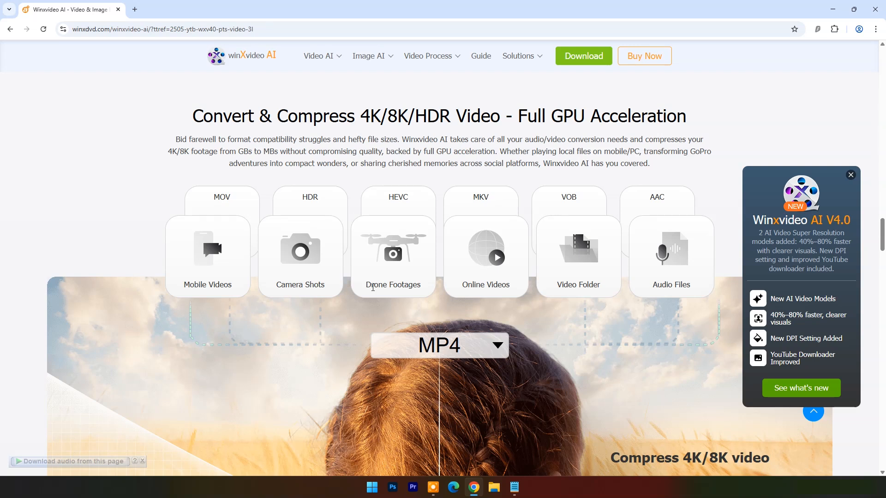
pyautogui.scroll(-2, 373, 287)
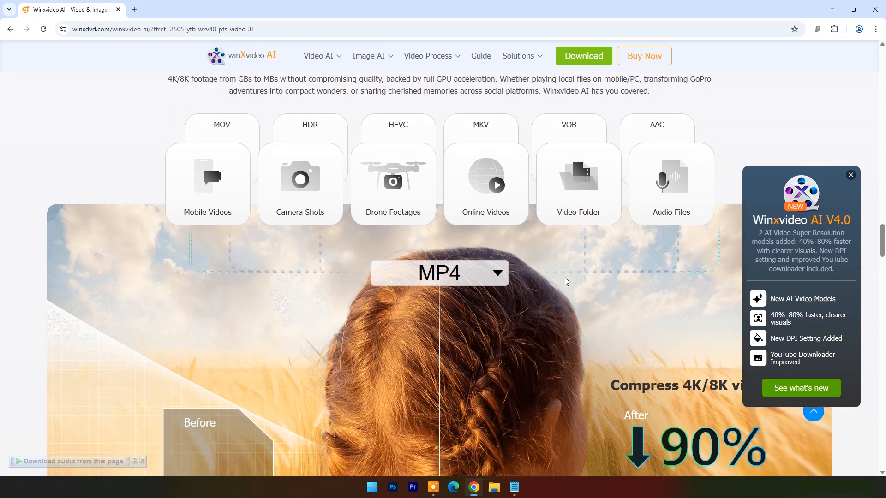
# - Examine the output format categories offered under MP4, including the For editing presets, and the compression comparison
pyautogui.scroll(-3, 567, 282)
pyautogui.click(495, 121)
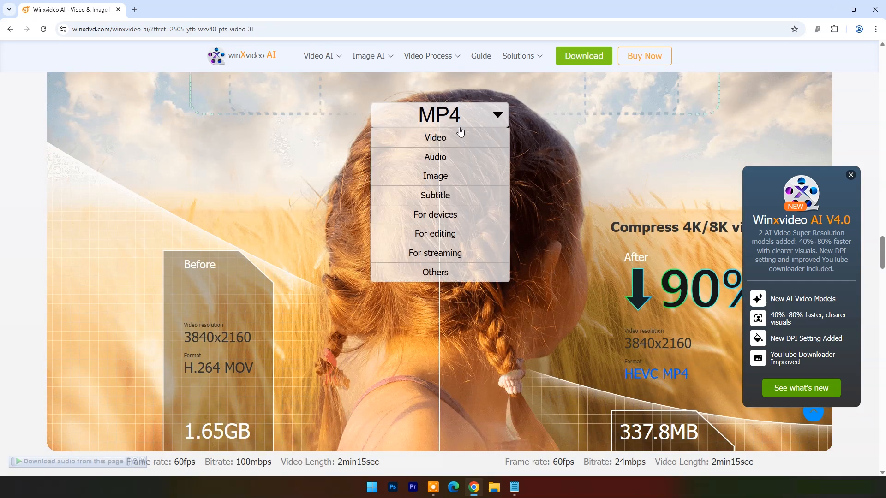
pyautogui.moveTo(446, 234)
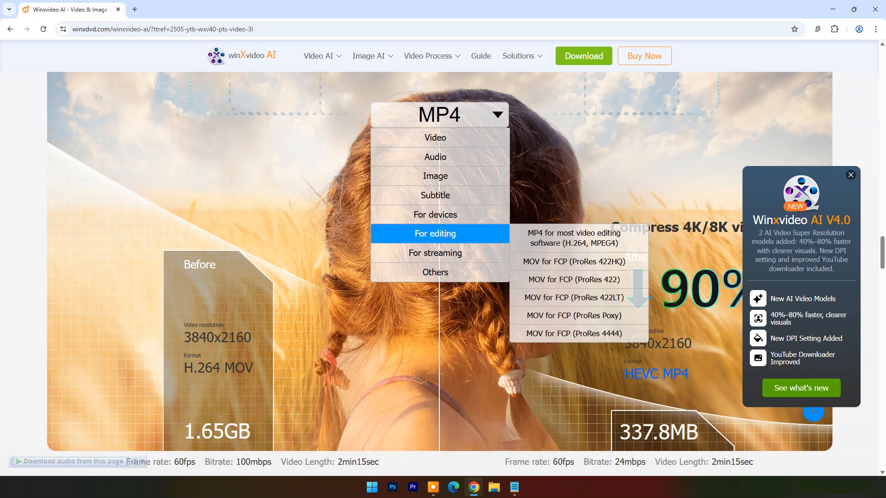
pyautogui.scroll(-2, 596, 190)
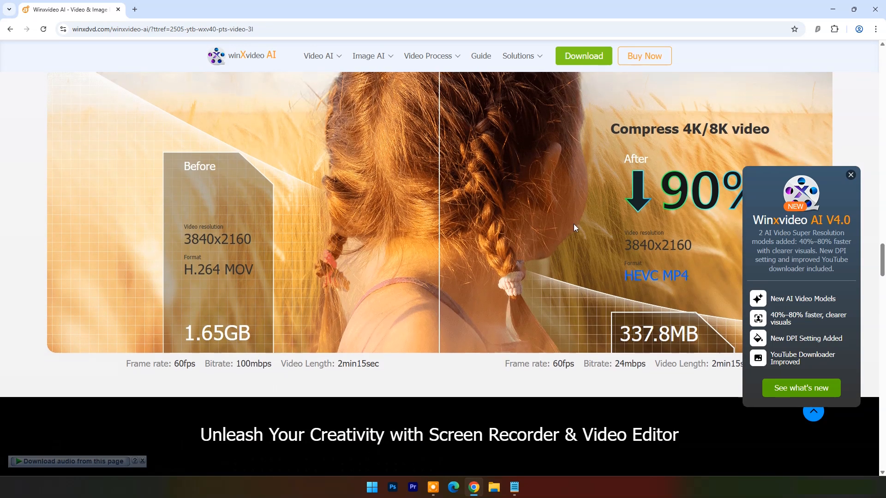
# - Review the page's screen recorder, video editor, extra features and use-case sections down to the free download offer
pyautogui.scroll(-6, 574, 224)
pyautogui.scroll(-1, 572, 225)
pyautogui.scroll(1, 281, 276)
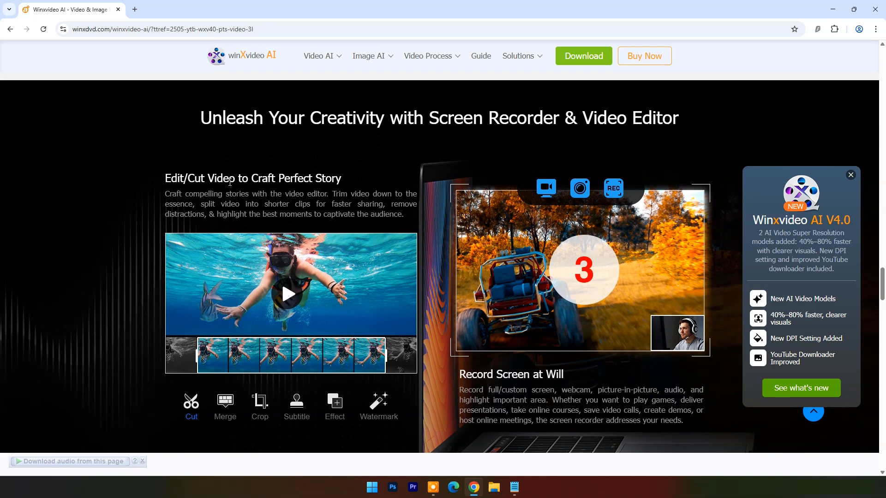
pyautogui.scroll(-8, 221, 218)
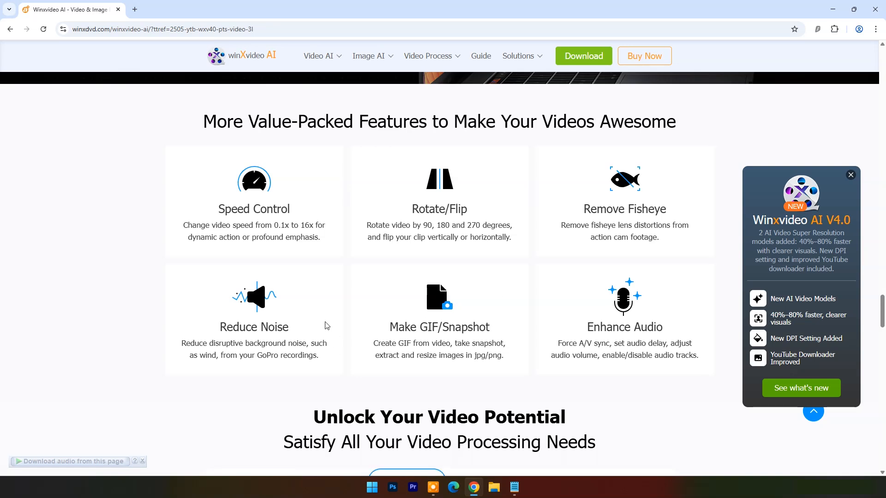
pyautogui.scroll(-7, 556, 303)
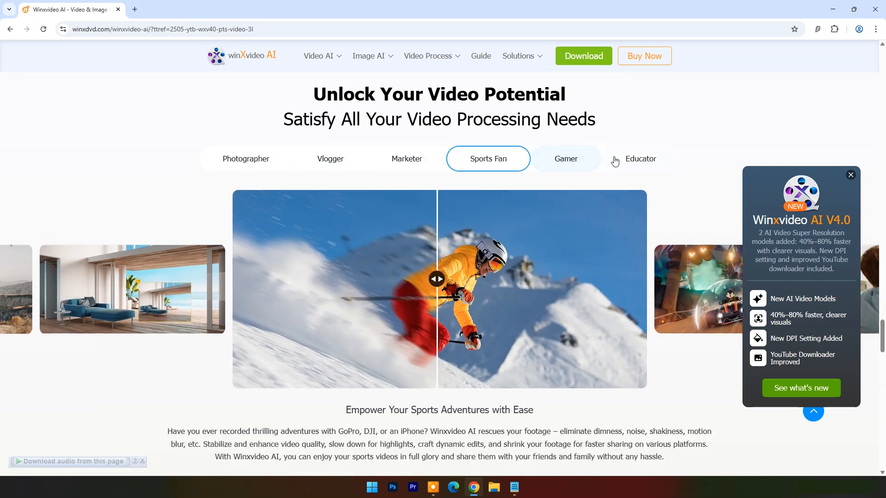
pyautogui.scroll(-8, 530, 191)
pyautogui.scroll(-2, 531, 190)
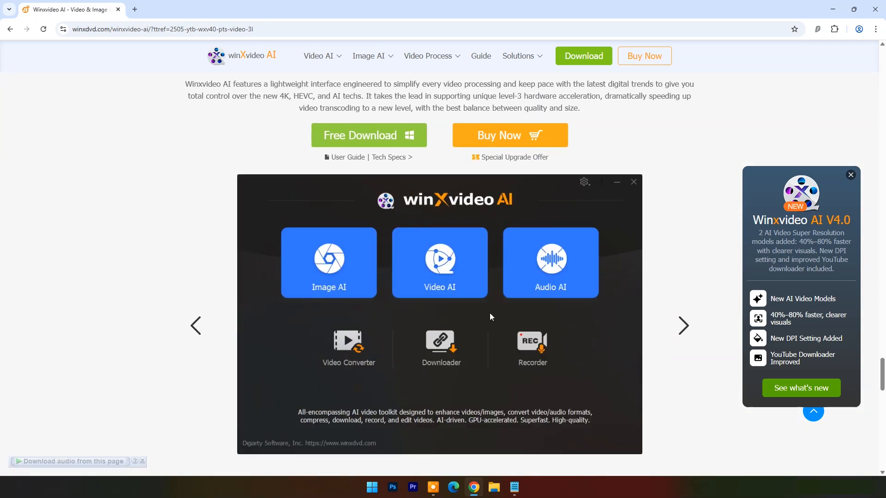
# - Download the free installer winxvideo-ai.exe to Downloads\Programs and minimize the browser
pyautogui.click(373, 140)
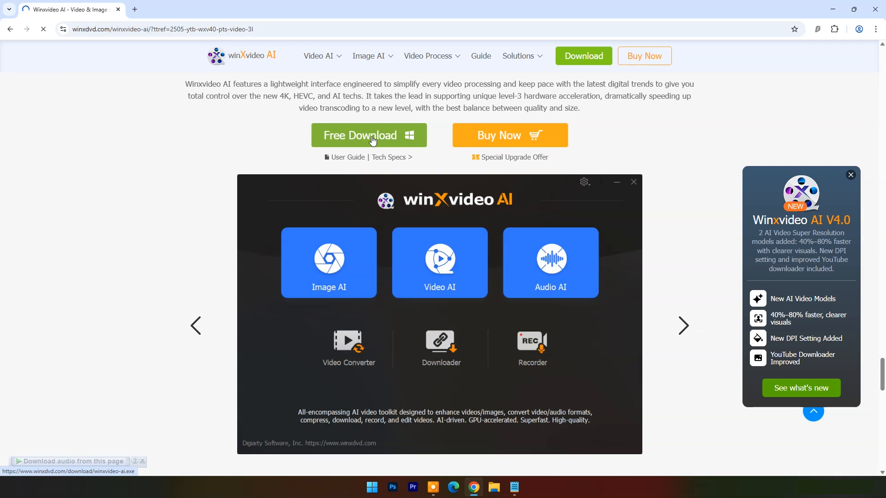
pyautogui.click(422, 284)
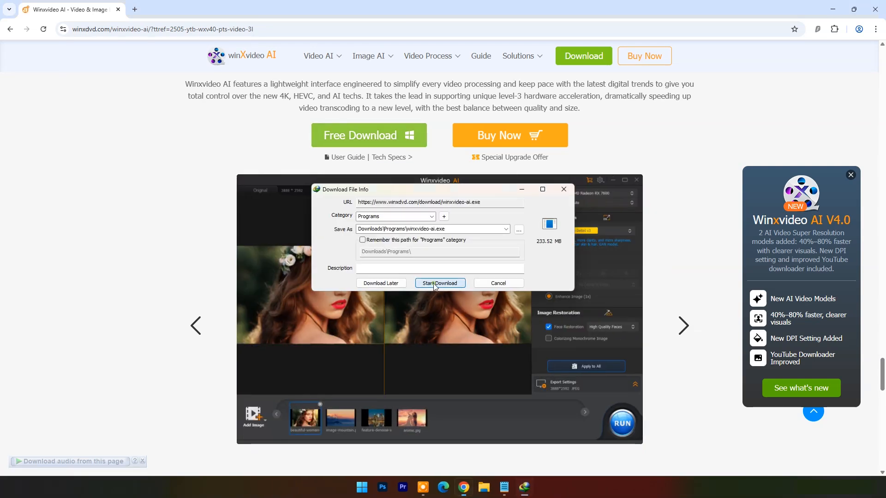
pyautogui.click(833, 10)
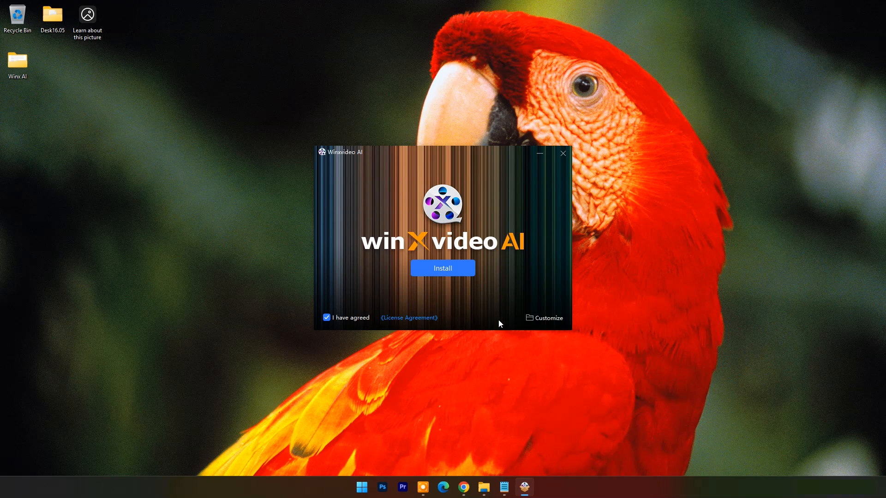
# - Install Winxvideo AI in its default Program Files folder with a shortcut, and launch it
pyautogui.click(542, 319)
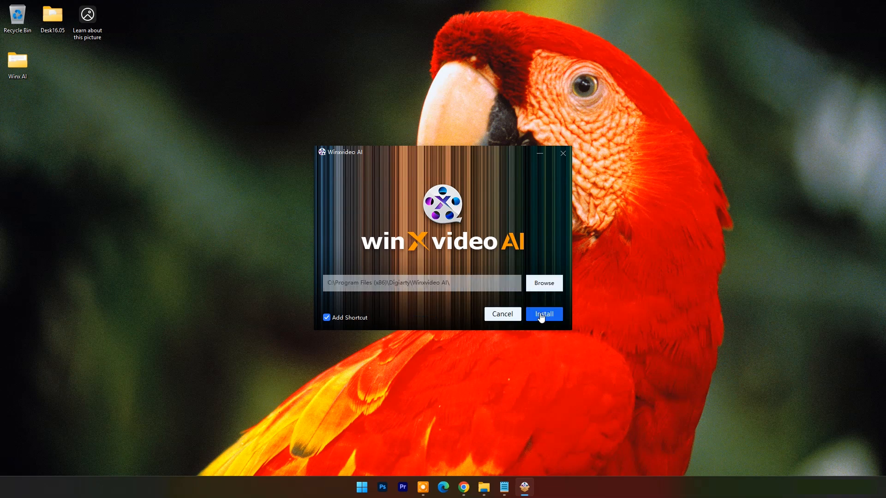
pyautogui.click(541, 317)
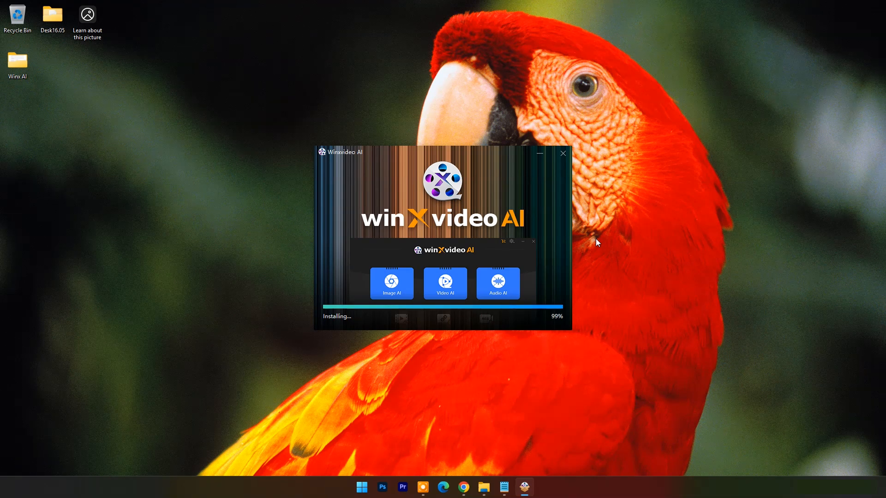
pyautogui.click(472, 297)
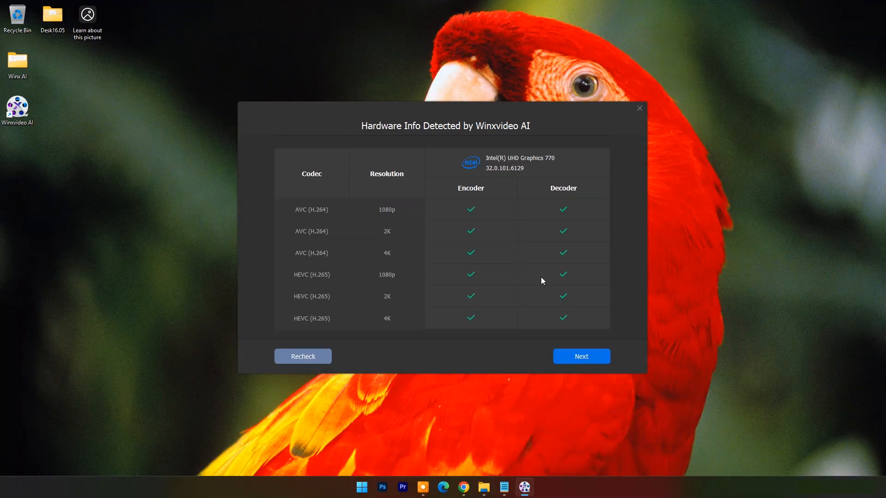
# - Go through the detected hardware information to the start screen and open the Video AI tool
pyautogui.click(591, 359)
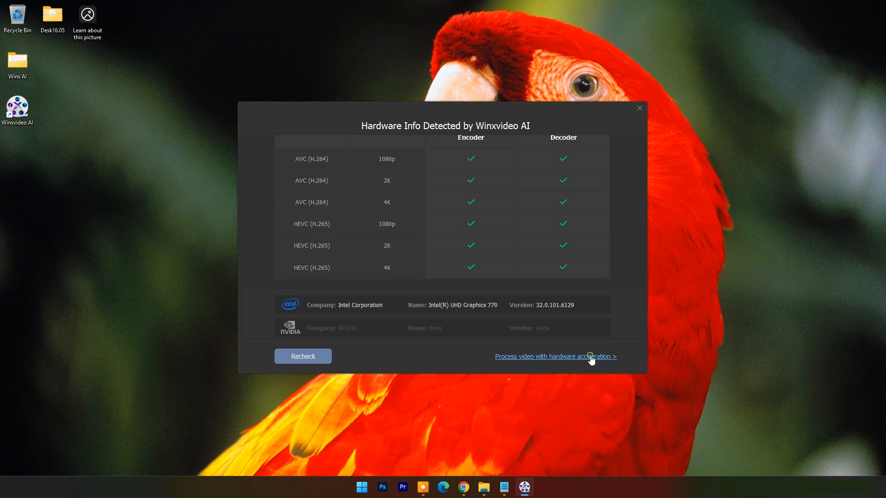
pyautogui.click(549, 360)
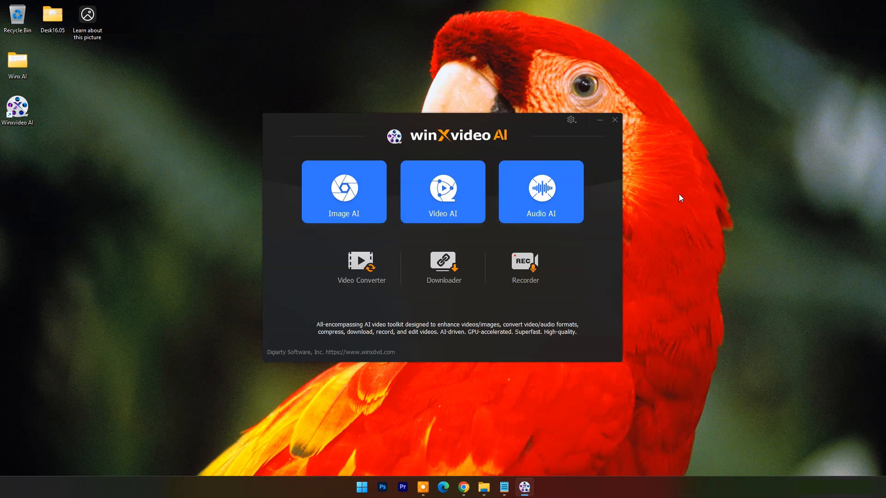
pyautogui.click(442, 194)
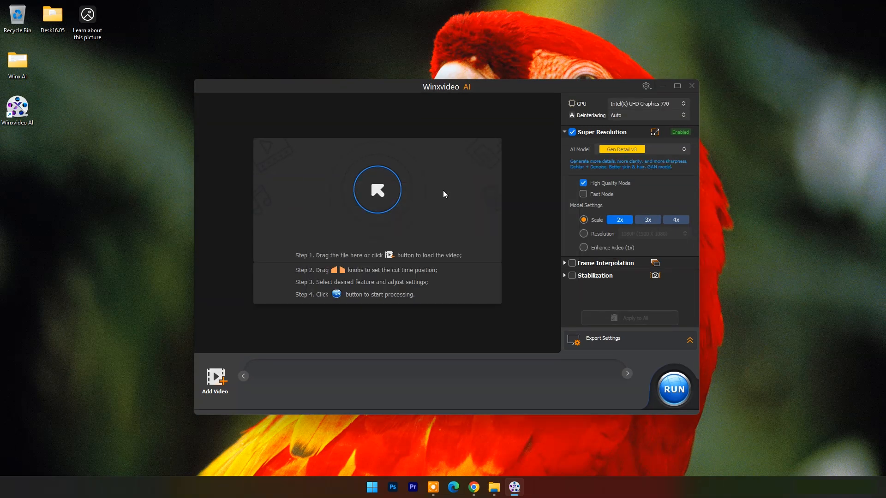
# - Open the Winx AI folder from the desktop and preview video-upscaling-old-video-1280-720 in VLC, closing the player after viewing
pyautogui.doubleClick(18, 62)
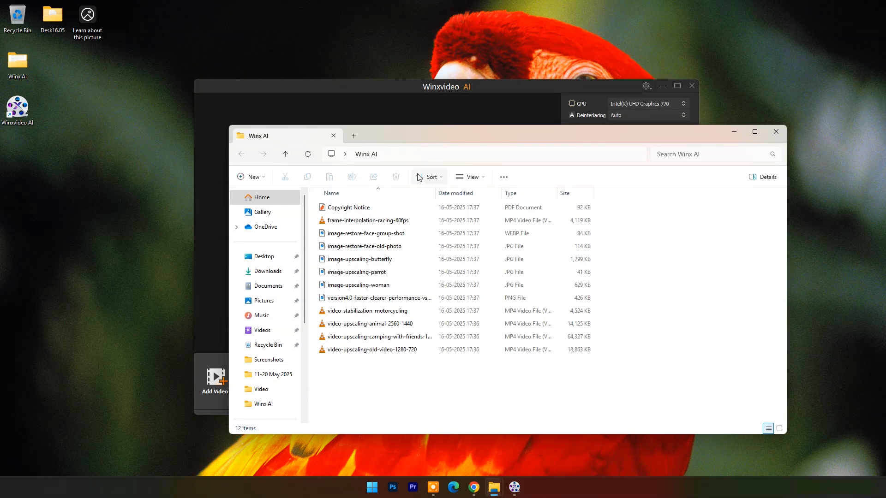
pyautogui.moveTo(440, 129); pyautogui.dragTo(512, 98)
pyautogui.doubleClick(429, 318)
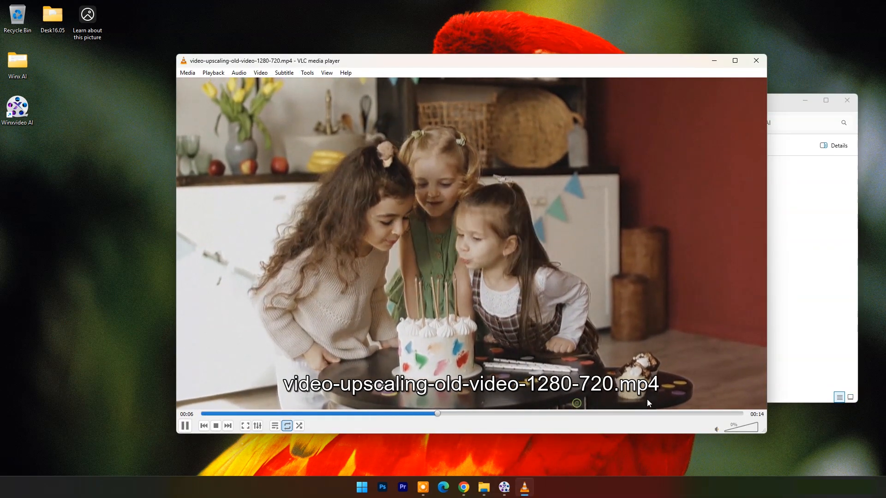
pyautogui.click(694, 414)
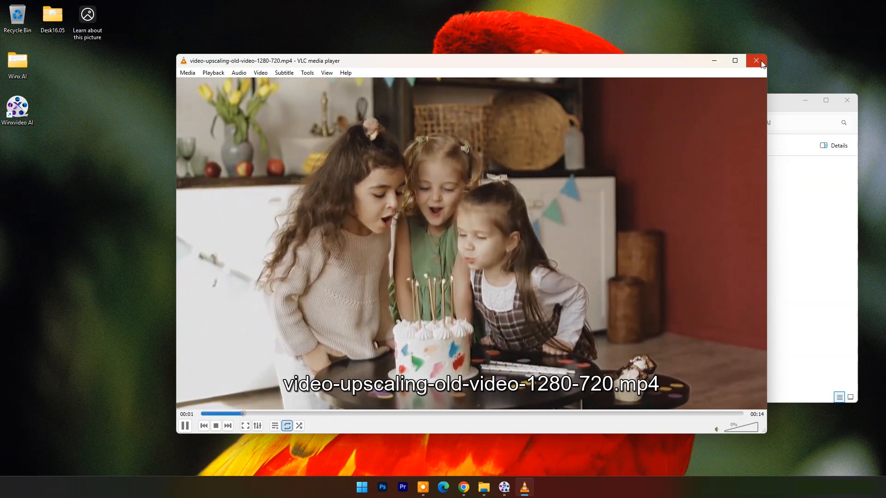
pyautogui.click(761, 64)
# - Load video-upscaling-old-video-1280-720 into Video AI from the folder, minimize the folder and maximize the Winxvideo AI window
pyautogui.moveTo(443, 318); pyautogui.dragTo(284, 270)
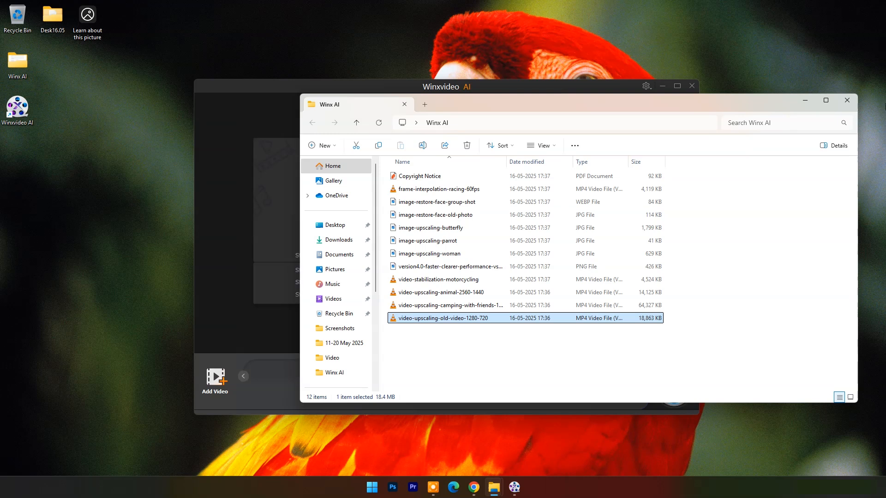
pyautogui.click(805, 101)
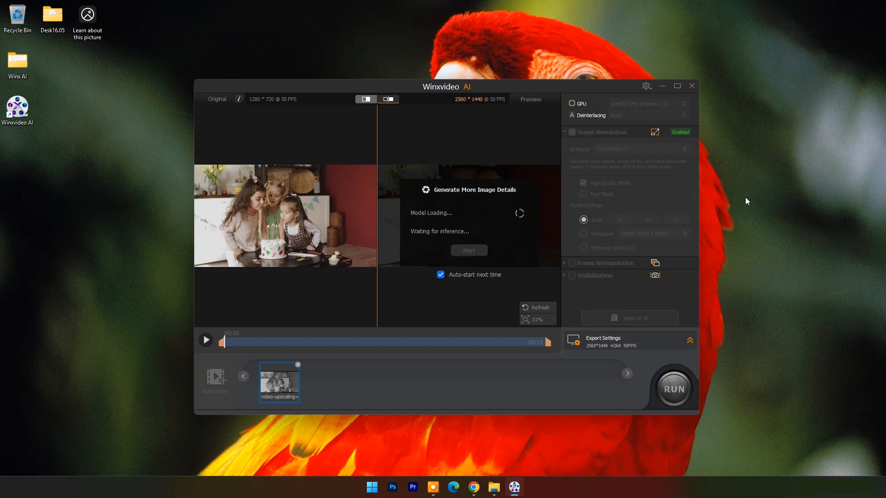
pyautogui.click(677, 86)
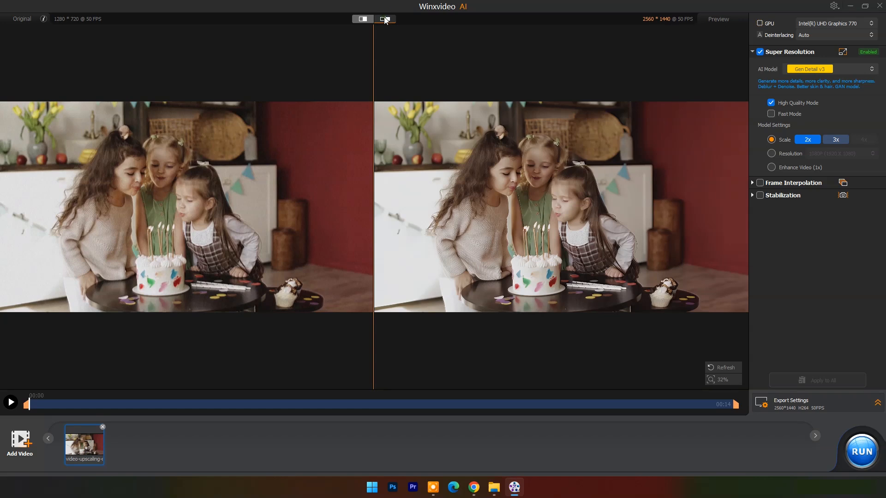
# - Compare the original and enhanced preview in the split-slider view, and return to the side-by-side view
pyautogui.click(362, 19)
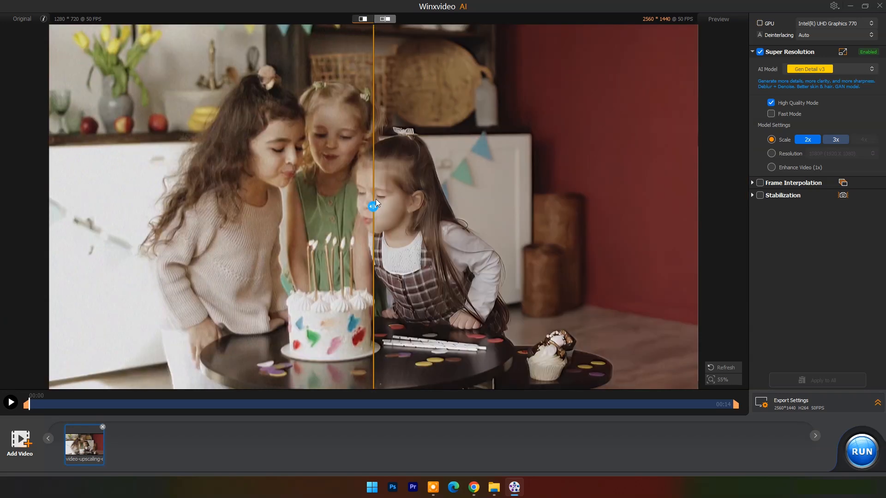
pyautogui.moveTo(373, 206)
pyautogui.mouseDown()
pyautogui.moveTo(29, 205)
pyautogui.moveTo(33, 222)
pyautogui.moveTo(162, 206)
pyautogui.moveTo(700, 206)
pyautogui.moveTo(372, 206)
pyautogui.mouseUp()
pyautogui.click(387, 19)
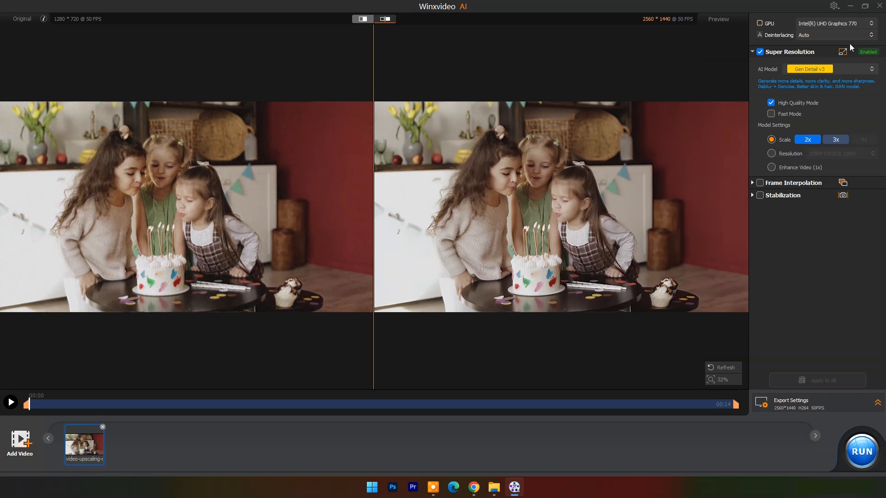
# - Check the available GPU and deinterlacing options, keeping Intel(R) UHD Graphics 770 and Auto deinterlacing
pyautogui.click(871, 25)
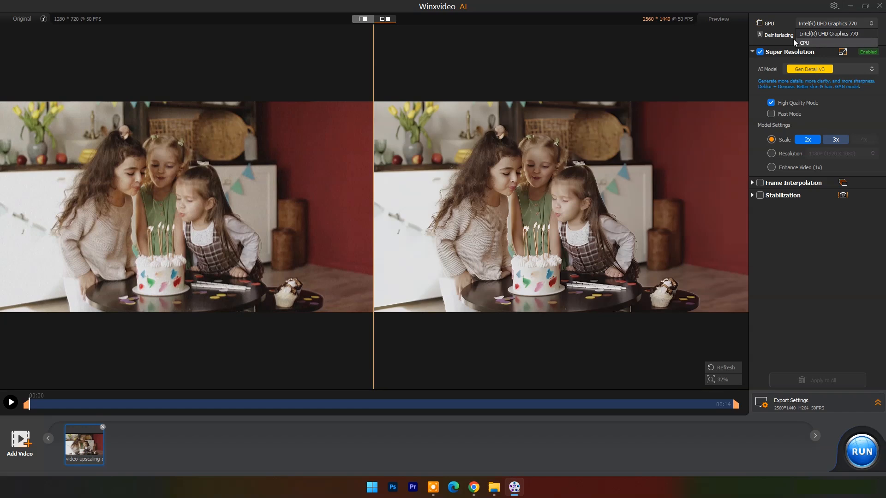
pyautogui.click(747, 34)
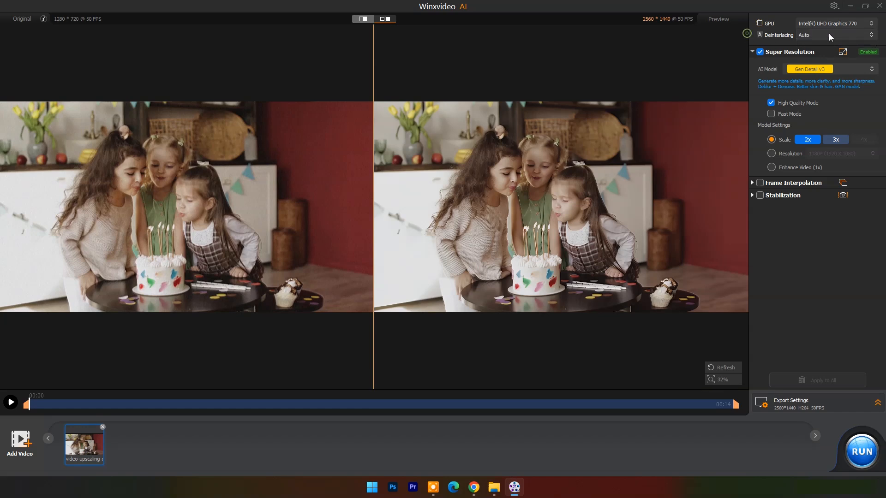
pyautogui.click(869, 37)
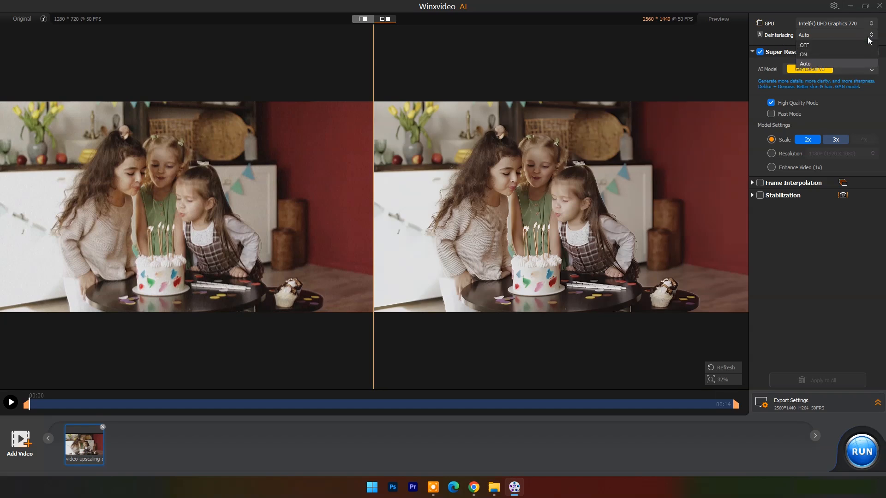
pyautogui.click(807, 63)
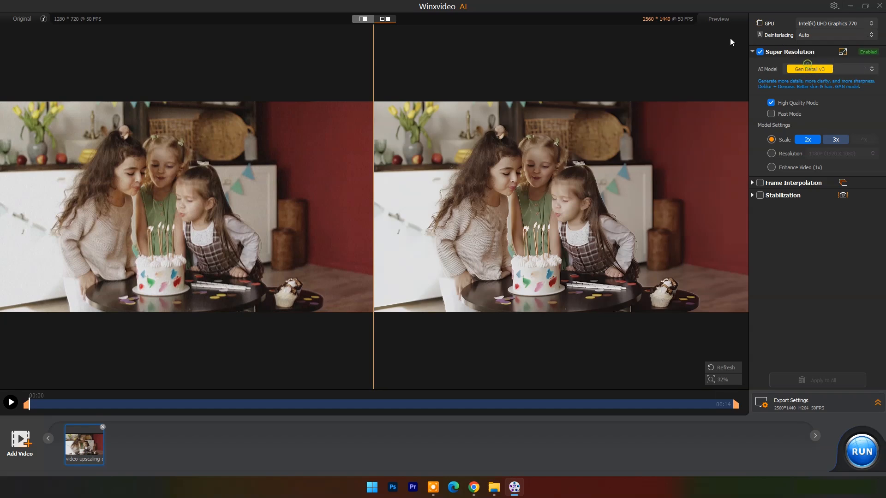
# - Review the available Super Resolution AI models, keeping Gen Detail v3
pyautogui.click(753, 52)
pyautogui.click(753, 52)
pyautogui.click(872, 70)
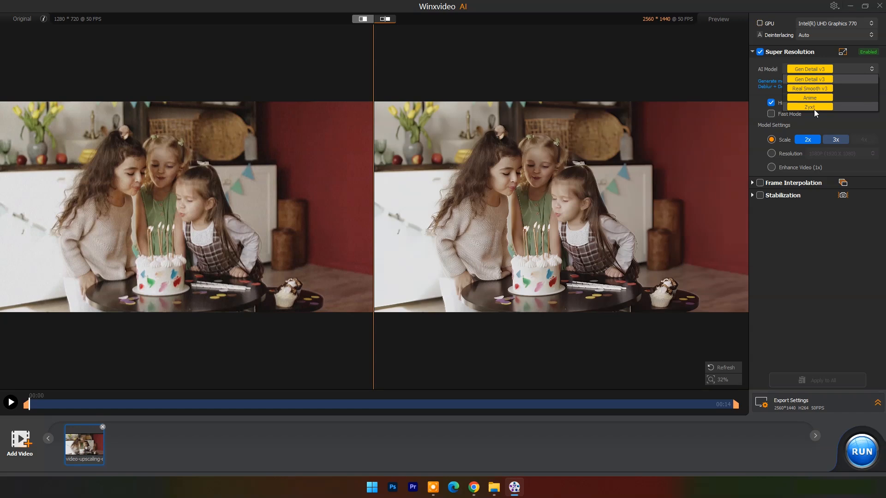
pyautogui.click(841, 67)
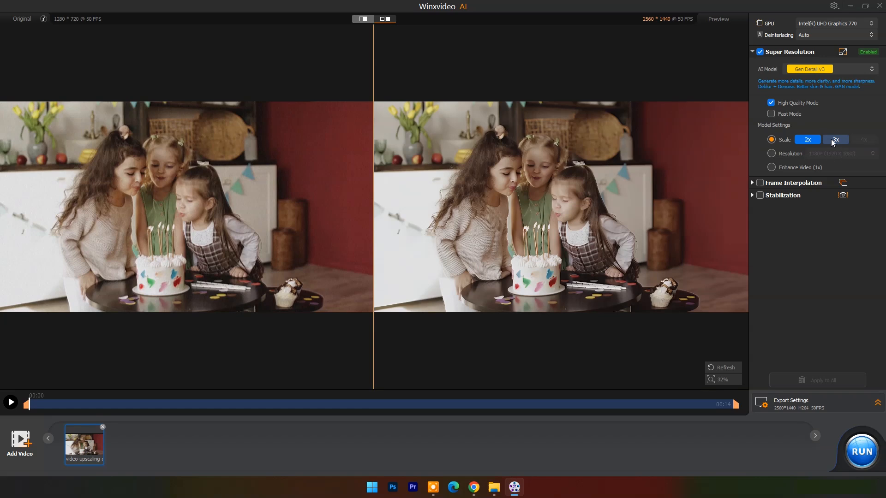
# - Switch the Super Resolution output from scale to a fixed resolution of 2K (2560 X 1440)
pyautogui.click(771, 154)
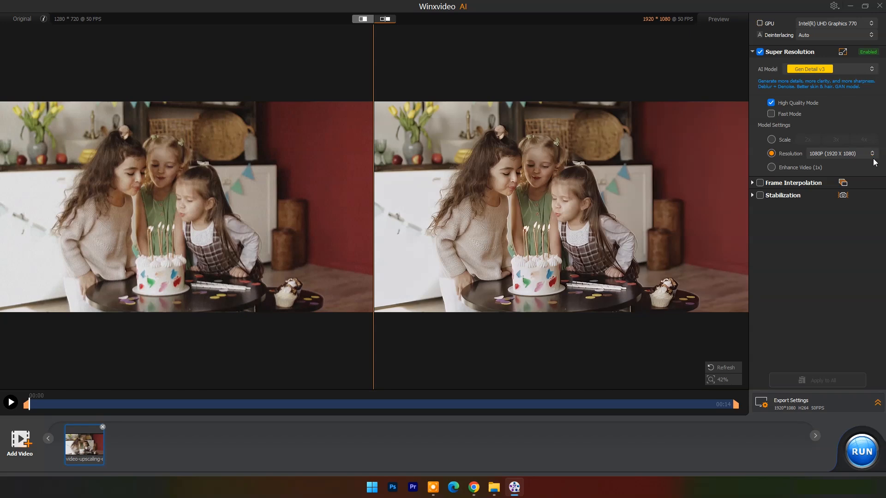
pyautogui.click(872, 155)
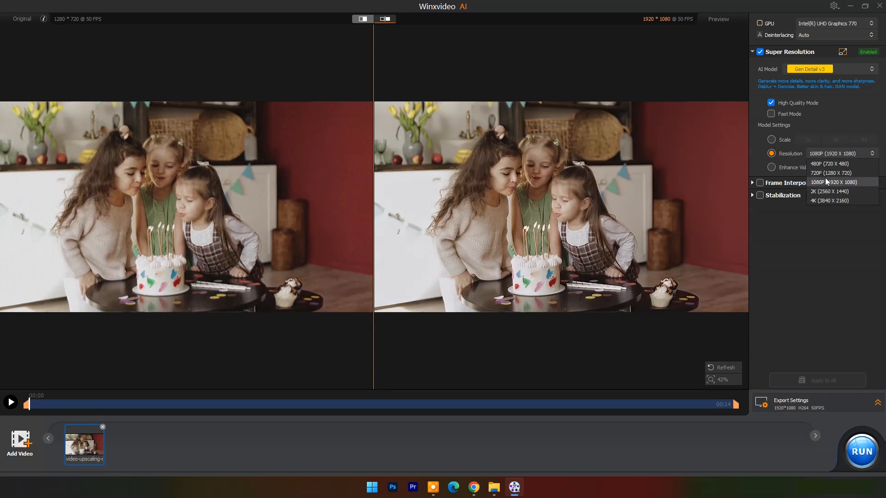
pyautogui.click(829, 192)
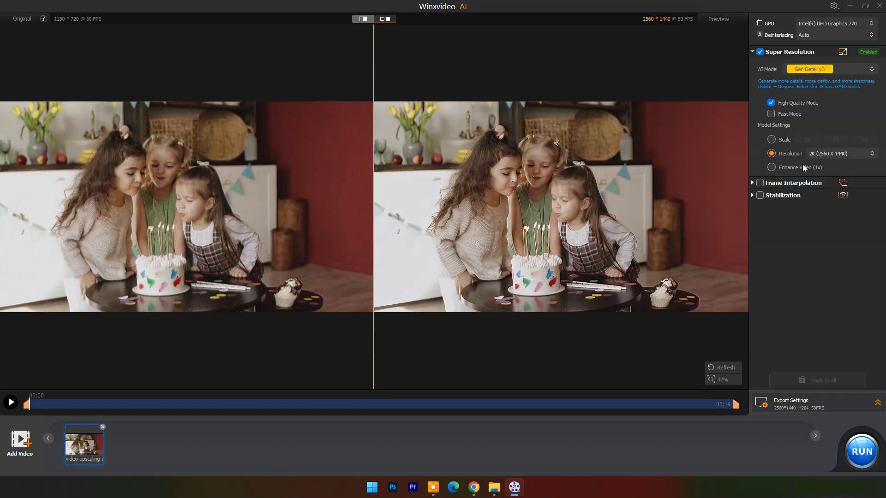
# - Expand the export settings, check the output folder without changing it, and run the upscaling export
pyautogui.click(877, 403)
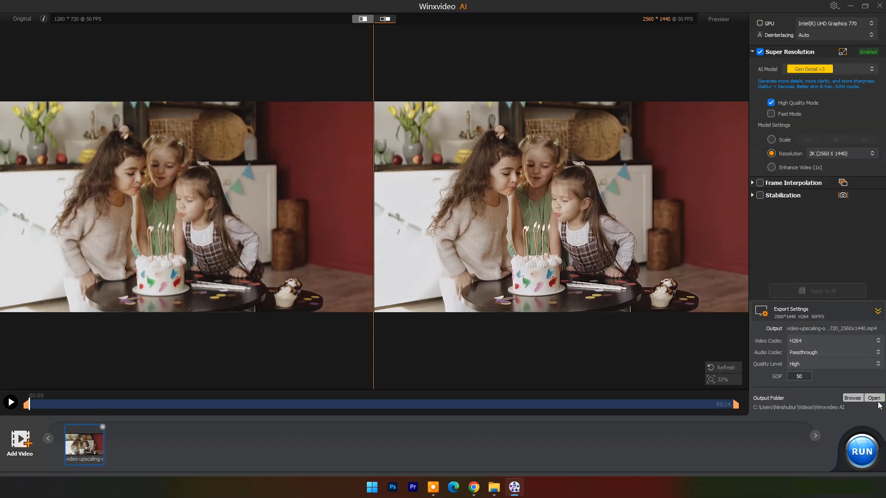
pyautogui.click(852, 398)
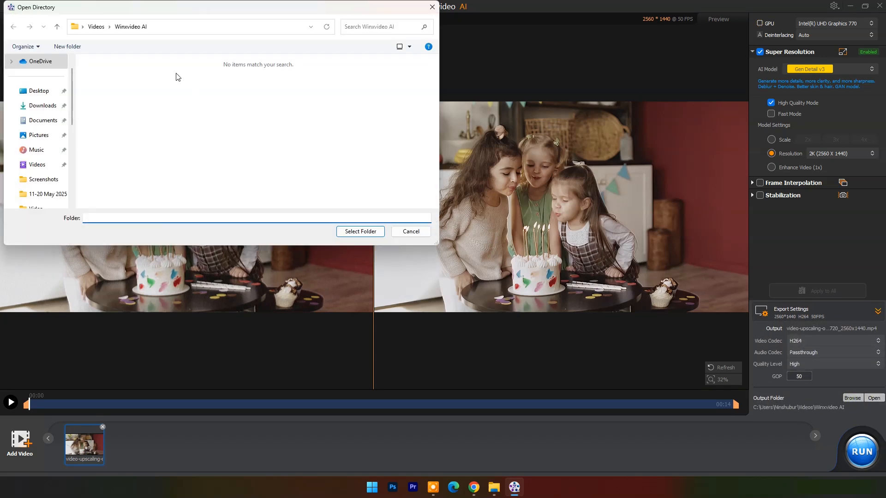
pyautogui.click(409, 232)
pyautogui.click(862, 452)
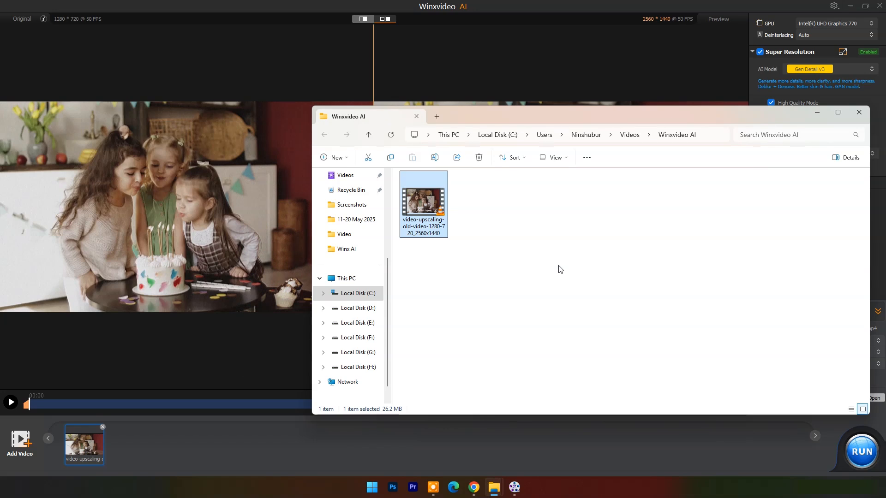
# - Minimize Winxvideo AI, play the exported video-upscaling-old-video-1280-720_2560x1440 full screen in VLC, and quit the player
pyautogui.click(849, 6)
pyautogui.moveTo(514, 120); pyautogui.dragTo(447, 102)
pyautogui.doubleClick(355, 184)
pyautogui.doubleClick(563, 270)
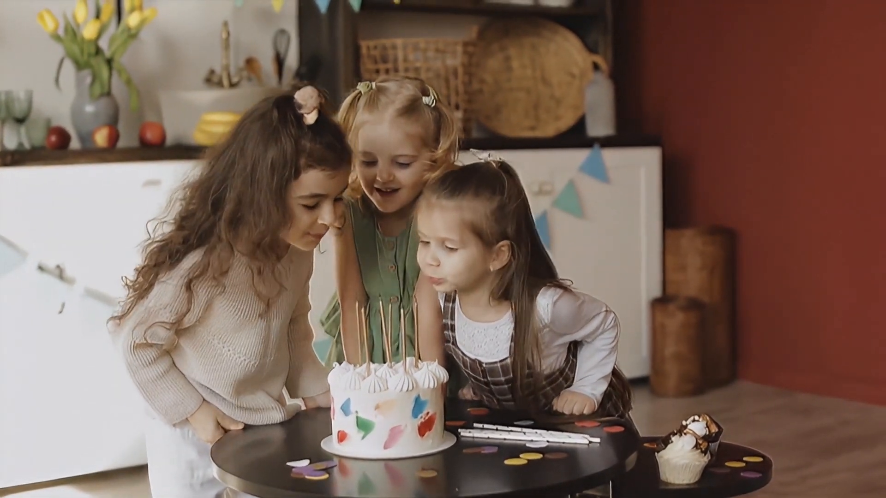
pyautogui.moveTo(494, 411)
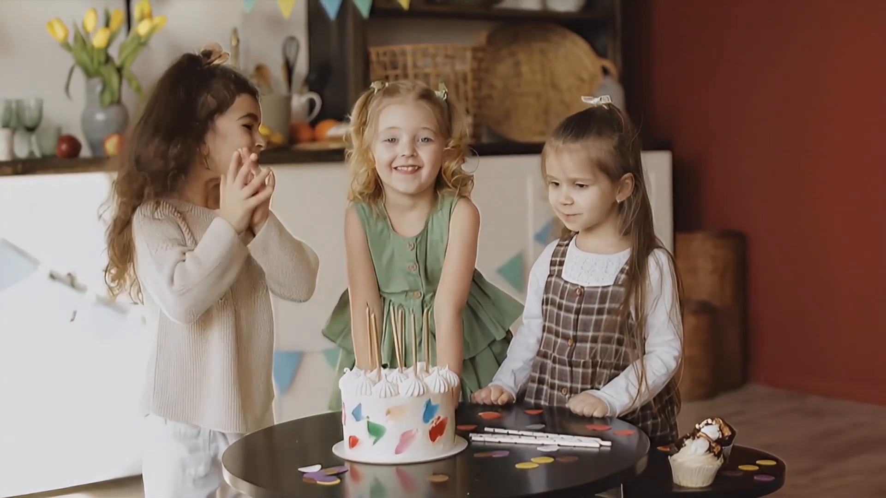
pyautogui.moveTo(619, 409)
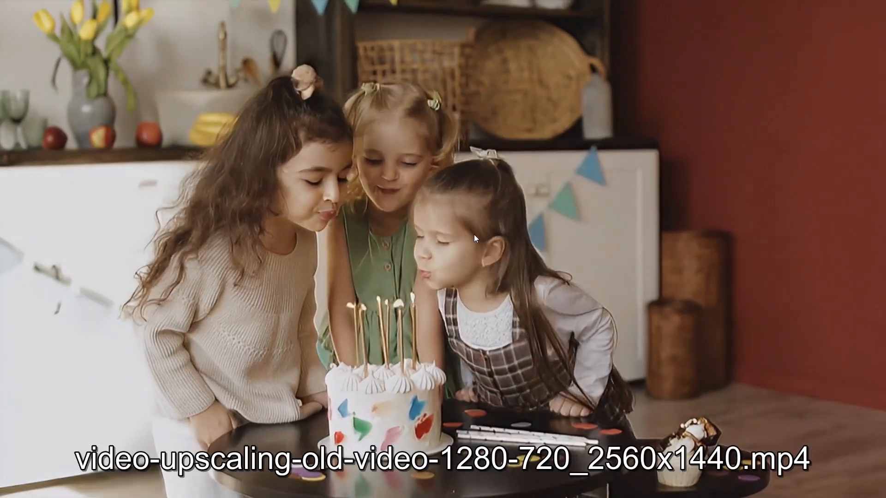
pyautogui.rightClick(475, 235)
pyautogui.moveTo(496, 359)
pyautogui.click(498, 380)
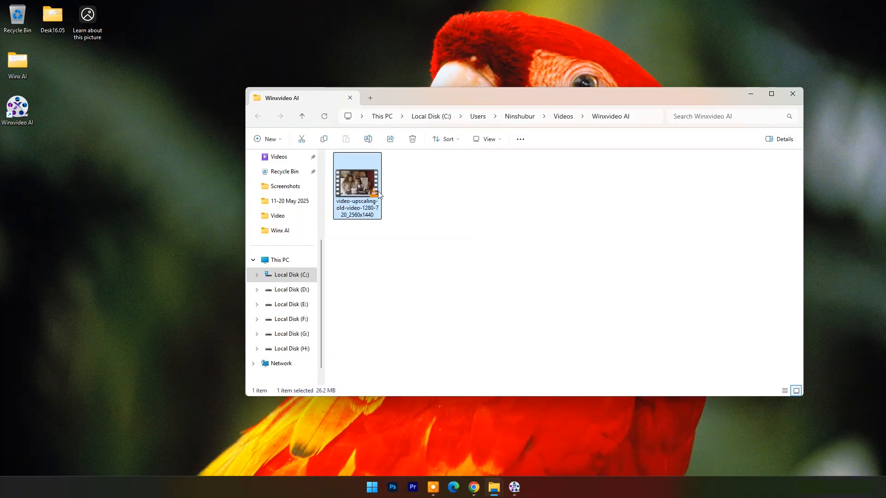
# - Inspect the upscaled file's bit rate, dimensions and frame rate in MediaInfo, and close the report
pyautogui.hotkey('shift', 'F10')
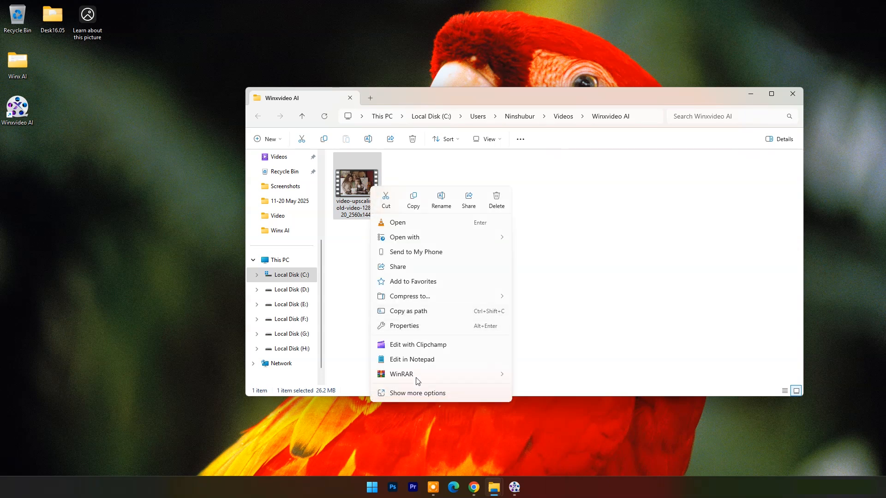
pyautogui.click(417, 394)
pyautogui.click(425, 235)
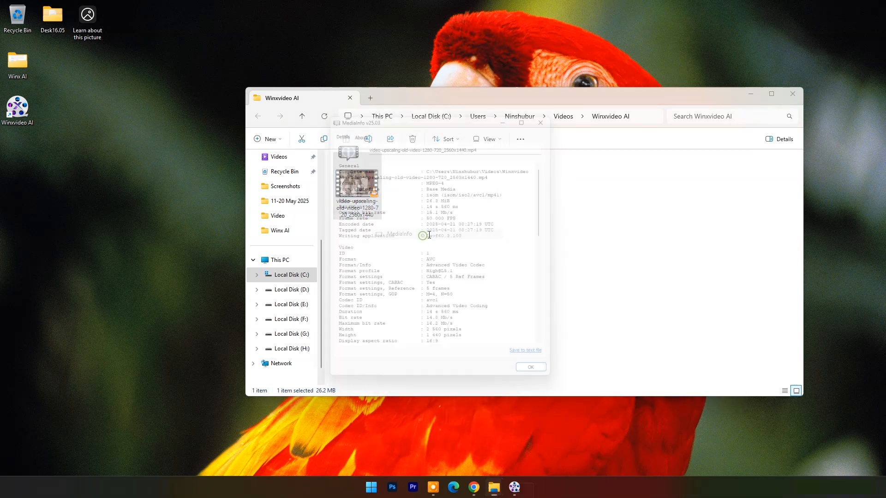
pyautogui.scroll(-2, 480, 229)
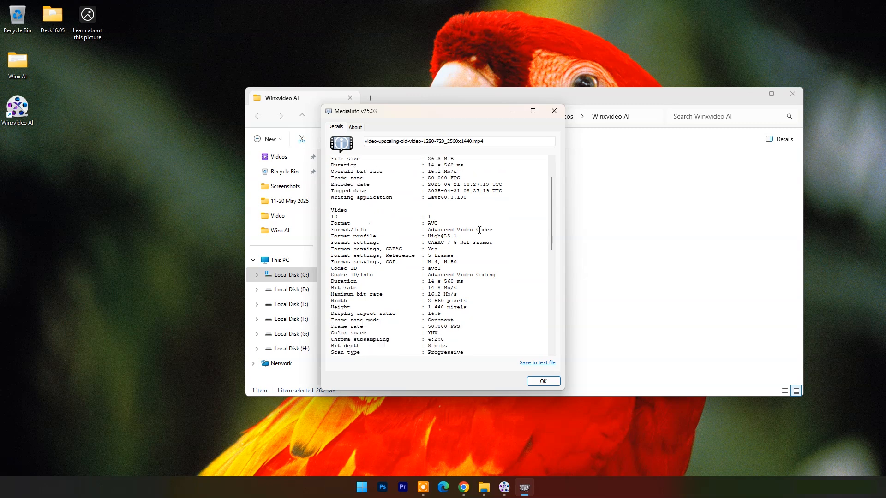
pyautogui.moveTo(428, 281); pyautogui.dragTo(463, 281)
pyautogui.moveTo(428, 307); pyautogui.dragTo(466, 306)
pyautogui.scroll(-8, 418, 305)
pyautogui.click(554, 111)
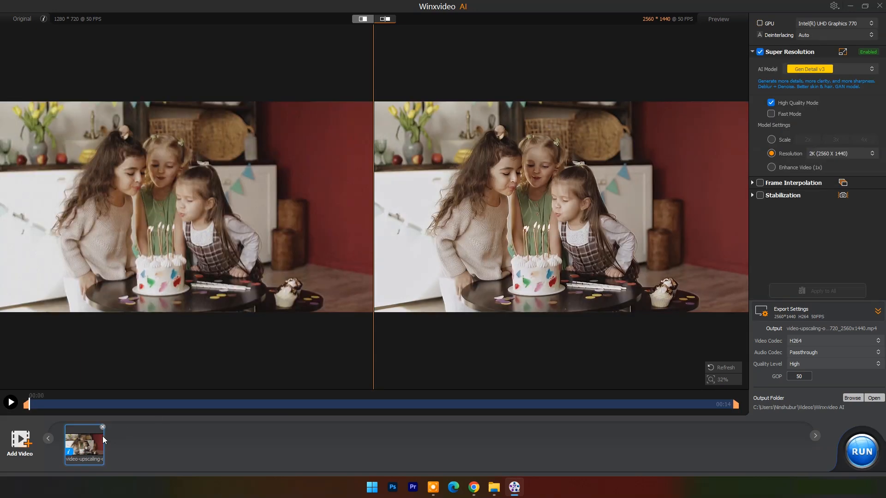
# - Remove all loaded videos, load frame-interpolation-racing-60fps from the Winx AI folder, minimize the folder and play the clip
pyautogui.rightClick(102, 436)
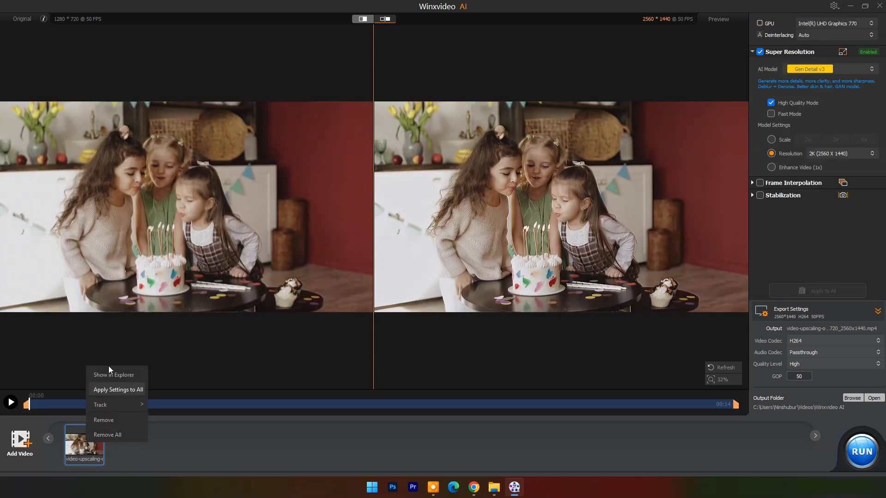
pyautogui.click(113, 434)
pyautogui.click(495, 487)
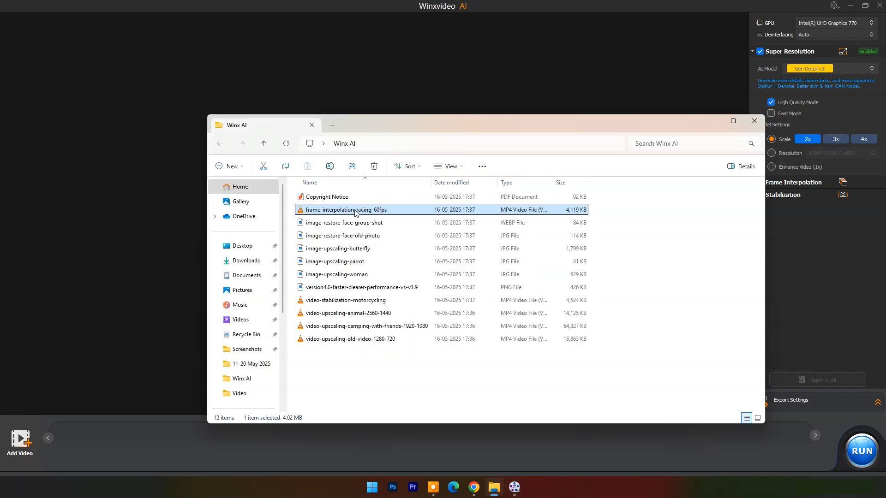
pyautogui.moveTo(355, 213); pyautogui.dragTo(168, 217)
pyautogui.click(711, 124)
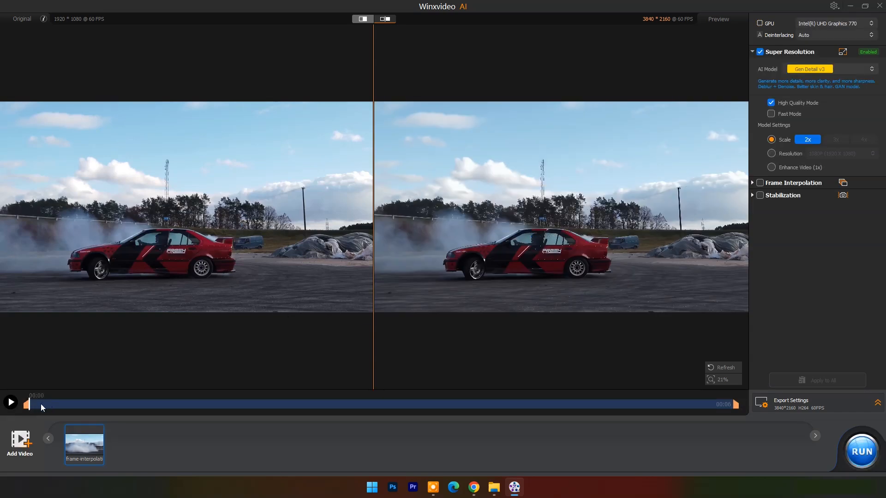
pyautogui.click(12, 403)
# - Set Super Resolution to Enhance Video (1x), enable Frame Interpolation at 2X, and run the export
pyautogui.click(771, 167)
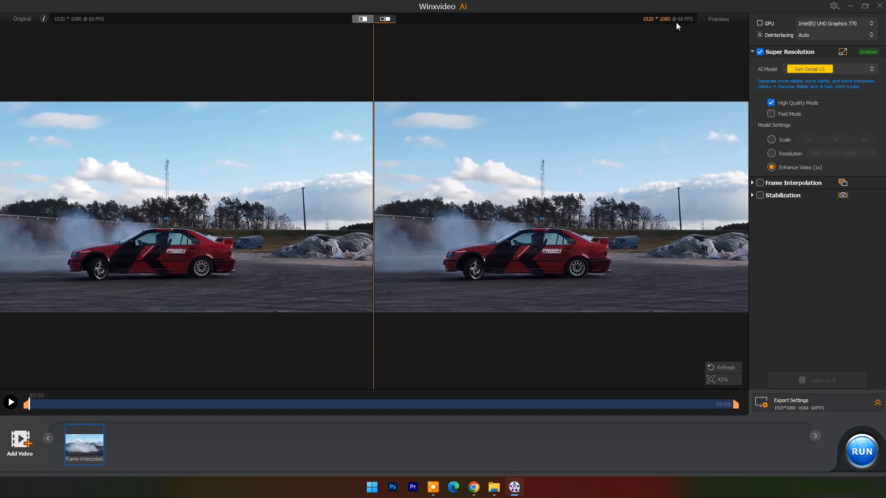
pyautogui.click(752, 183)
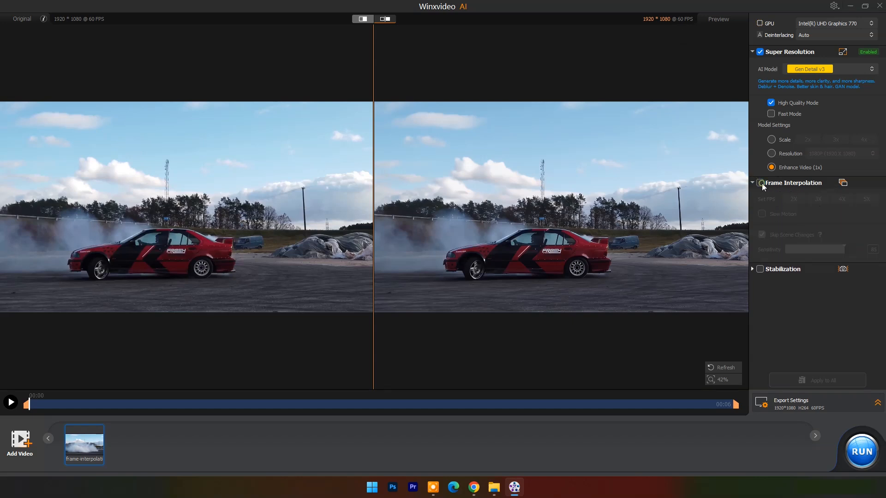
pyautogui.click(761, 183)
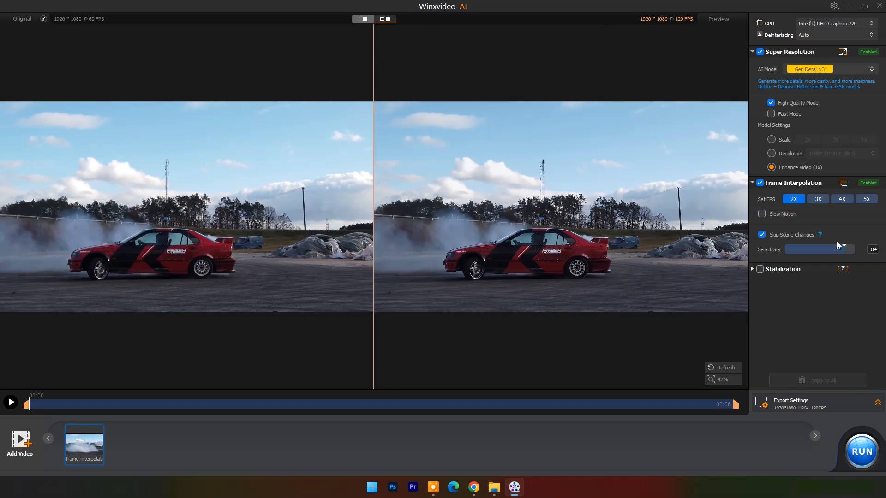
pyautogui.click(861, 452)
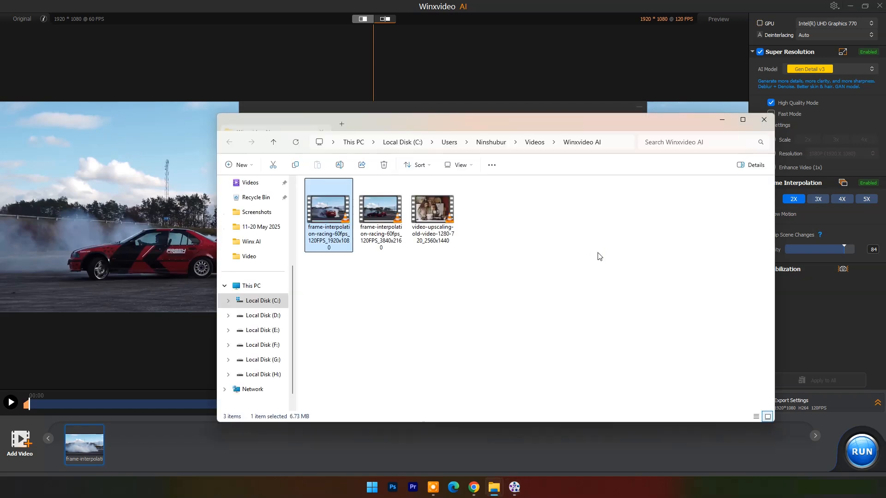
# - Play the exported frame-interpolation-racing-60fps_120FPS_1920x1080 full screen in VLC and quit the player
pyautogui.doubleClick(335, 226)
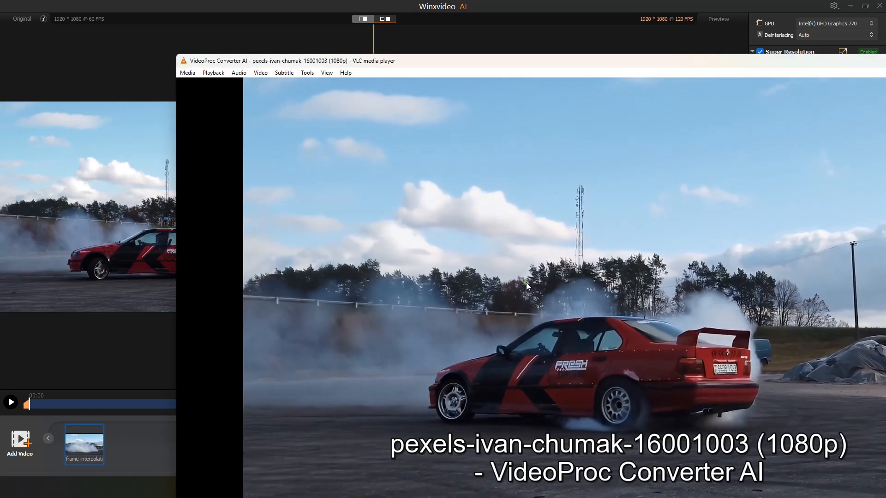
pyautogui.doubleClick(526, 283)
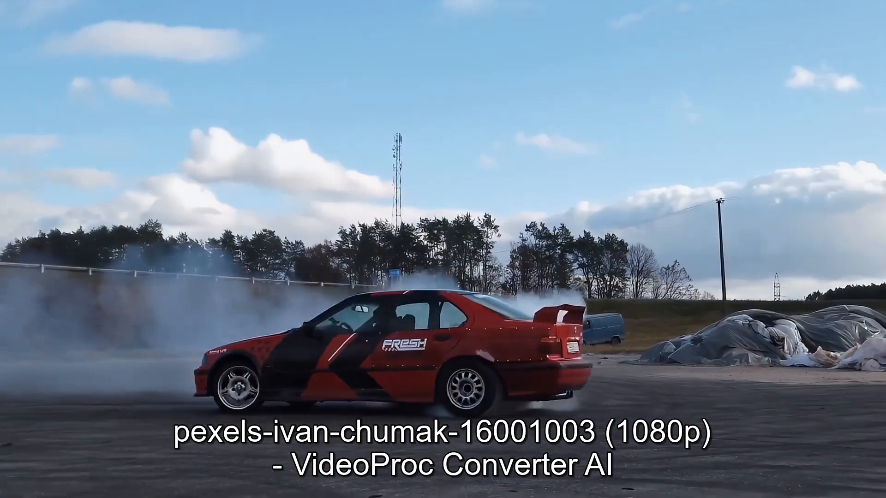
pyautogui.rightClick(506, 234)
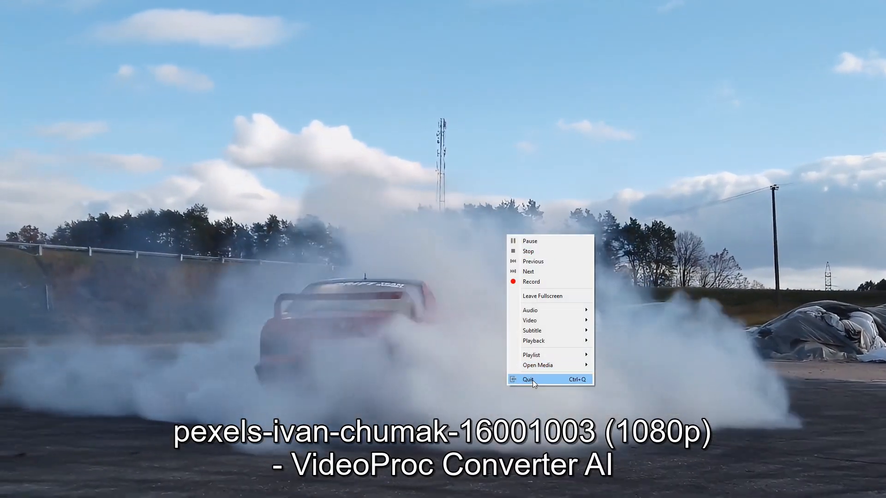
pyautogui.click(528, 380)
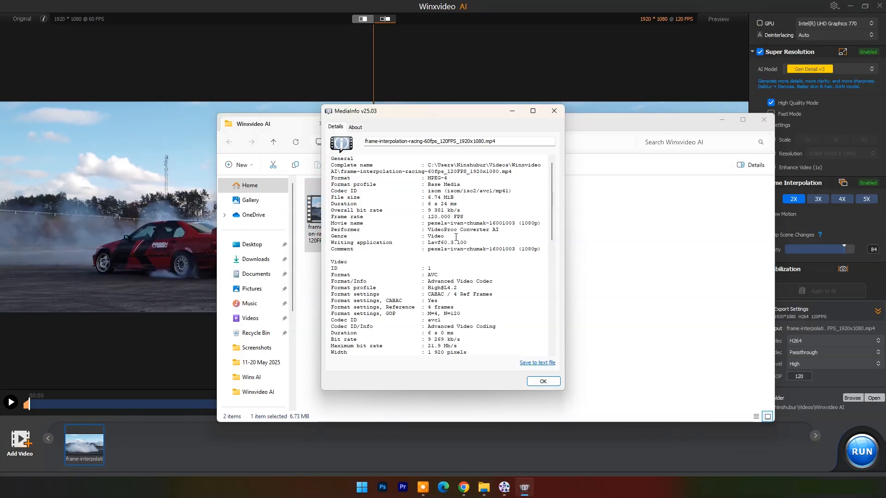
# - Examine the overall and video-stream frame rates of the interpolated racing clip in MediaInfo
pyautogui.moveTo(424, 217); pyautogui.dragTo(490, 217)
pyautogui.scroll(-2, 463, 281)
pyautogui.scroll(-1, 464, 281)
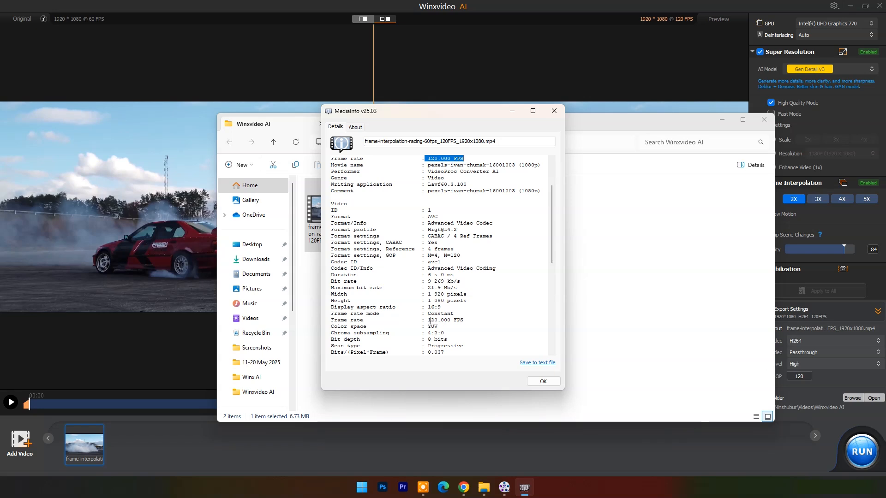
pyautogui.moveTo(431, 319); pyautogui.dragTo(466, 320)
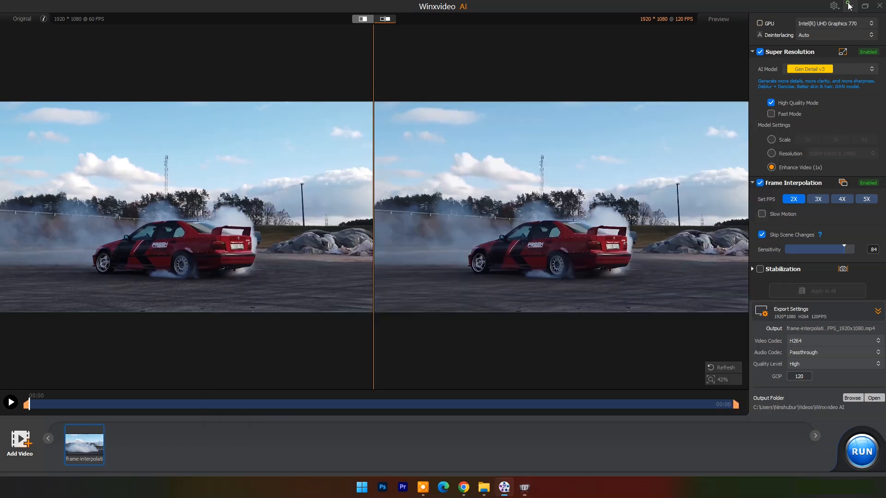
# - Return to Winxvideo AI, remove the racing clip, load video-stabilization-motorcycling from the Winx AI folder, and minimize the folder
pyautogui.click(514, 487)
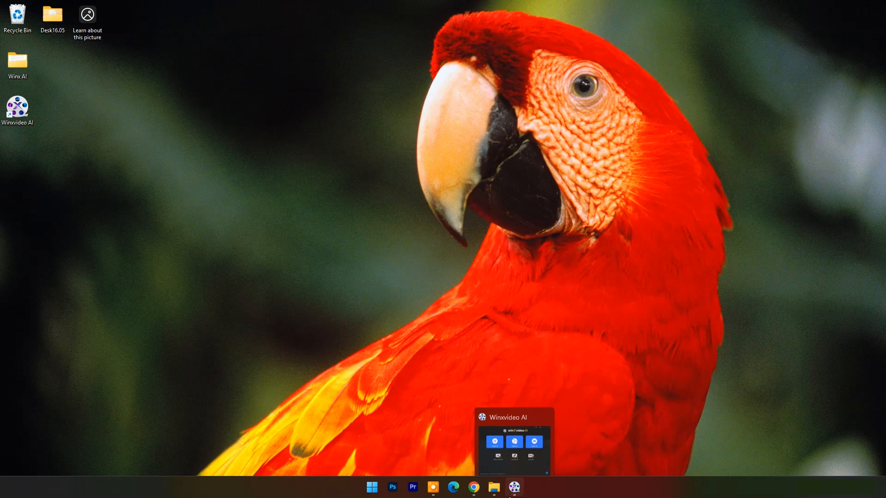
pyautogui.click(514, 488)
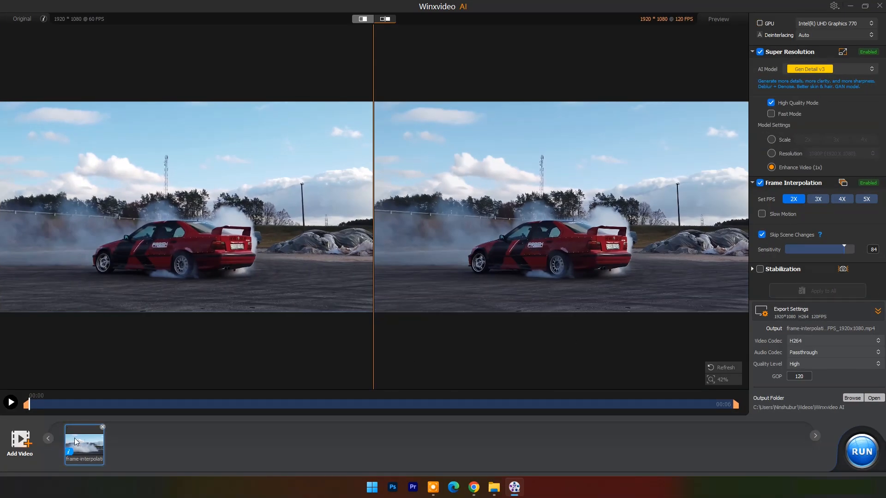
pyautogui.click(104, 428)
pyautogui.click(494, 487)
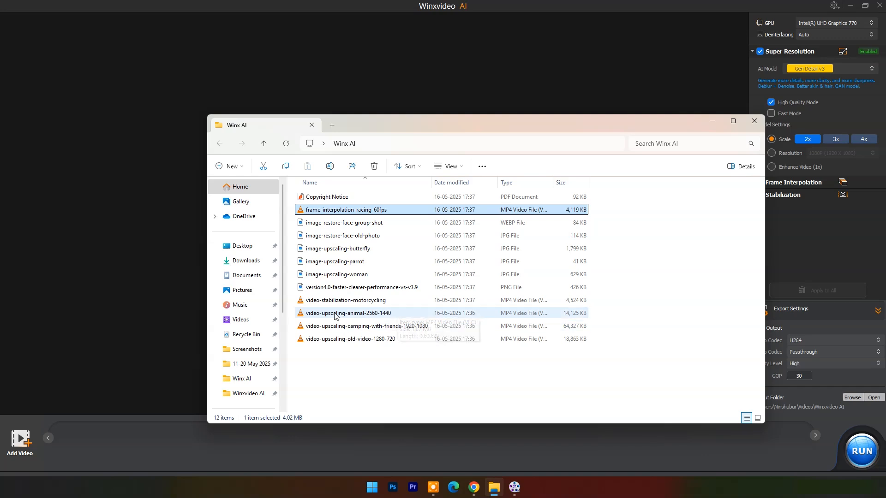
pyautogui.moveTo(342, 301); pyautogui.dragTo(111, 226)
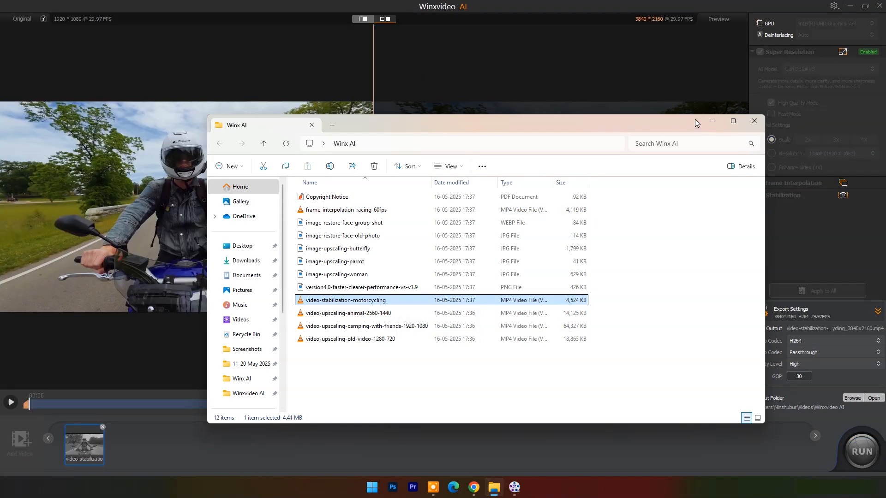
pyautogui.click(716, 123)
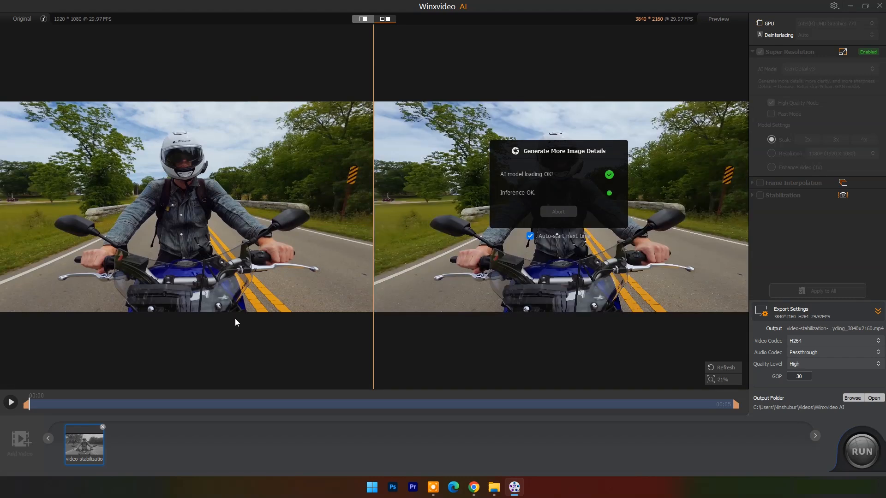
# - Disable Super Resolution, enable Stabilization in Two Pass (Recommended) mode with the Best Stability preset, and analyze the motorcycling clip
pyautogui.click(760, 52)
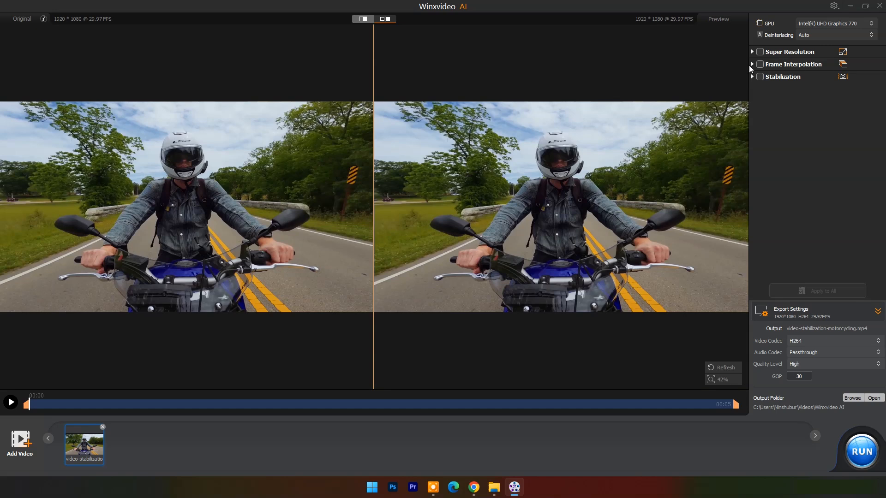
pyautogui.click(752, 64)
pyautogui.click(752, 64)
pyautogui.click(753, 78)
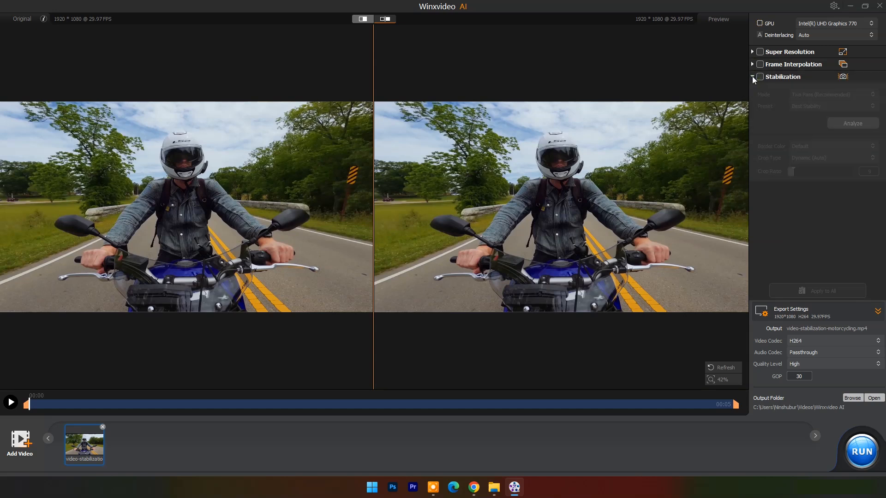
pyautogui.click(760, 77)
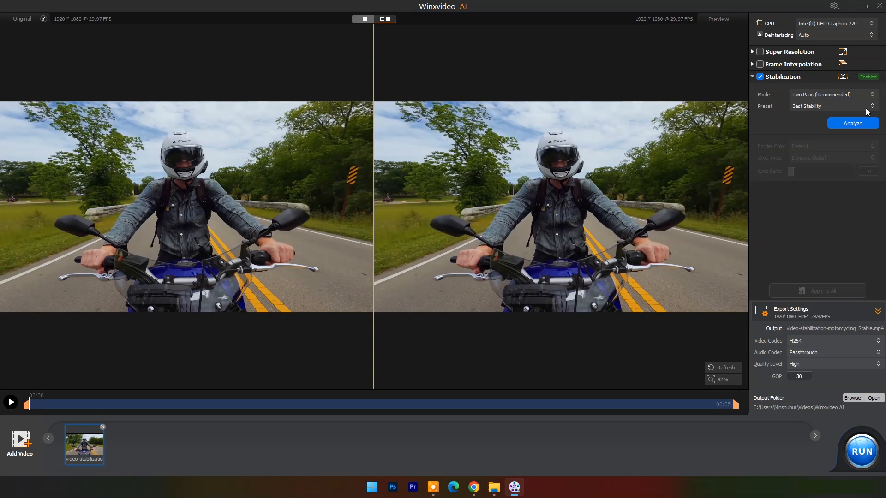
pyautogui.click(854, 123)
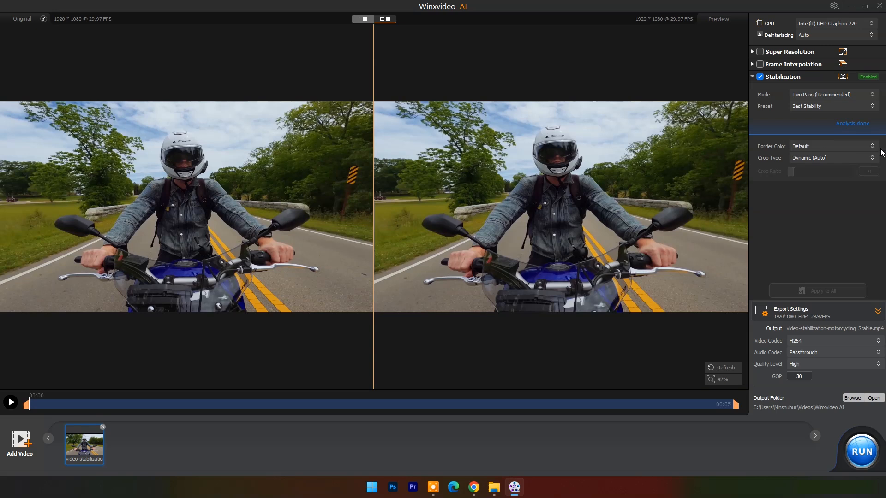
# - Export the stabilized motorcycling clip, leave the output folder, and play the side-by-side preview
pyautogui.click(862, 454)
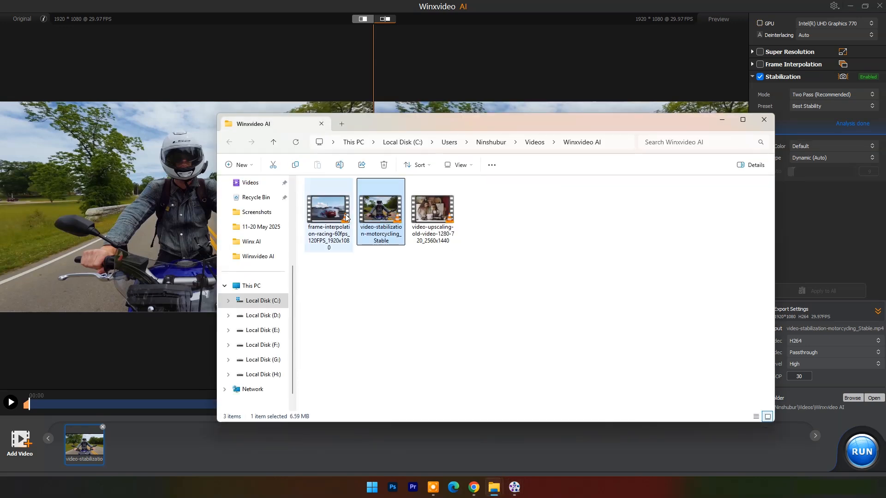
pyautogui.click(203, 323)
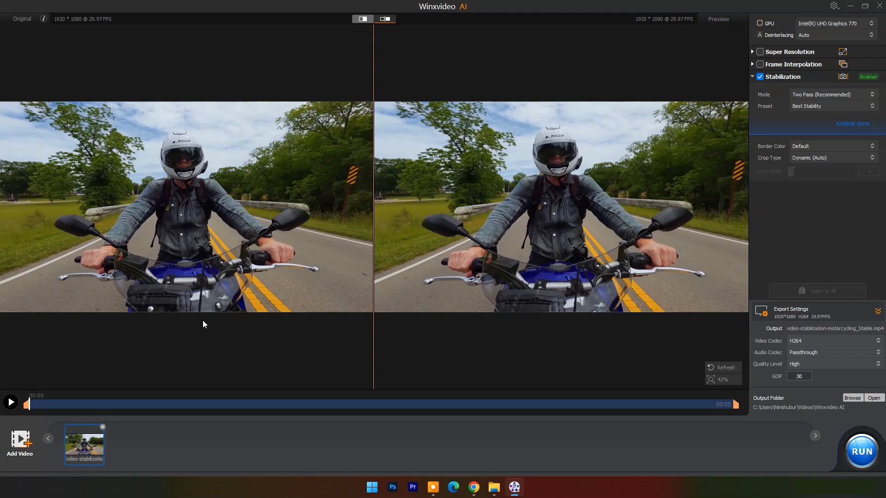
pyautogui.click(10, 402)
# - Change the stabilization preset to Balanced and analyze the clip again
pyautogui.click(872, 107)
pyautogui.click(838, 135)
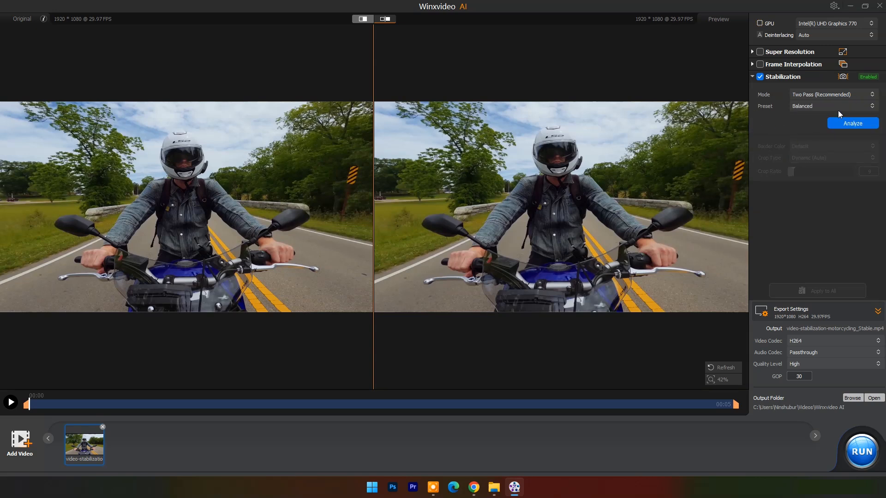
pyautogui.click(846, 124)
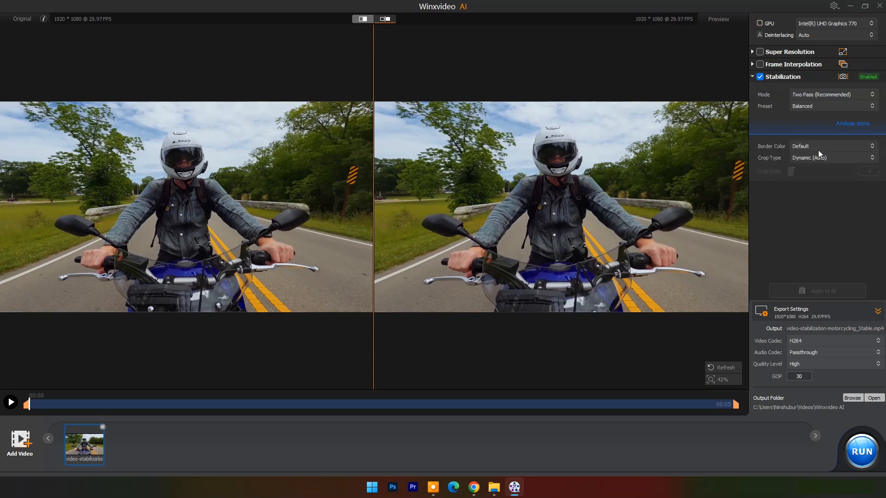
# - Set the stabilization border color to Replicate and keep the crop type at Dynamic (Auto)
pyautogui.click(872, 147)
pyautogui.click(813, 166)
pyautogui.click(847, 161)
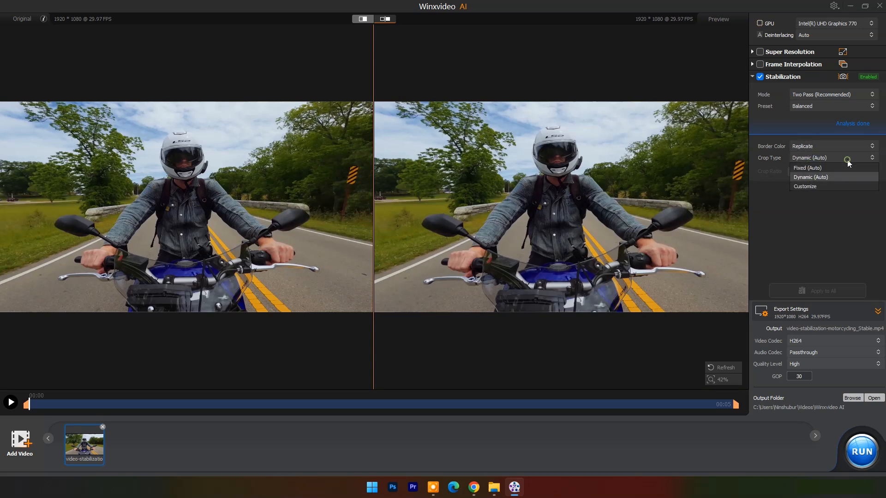
pyautogui.click(824, 176)
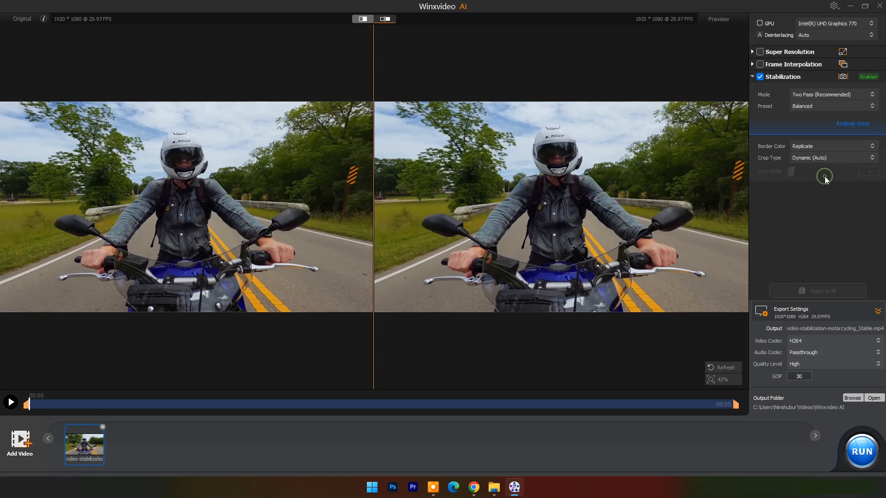
# - Export the clip with the Balanced stabilization settings, minimize the output folder, and play the preview
pyautogui.click(859, 453)
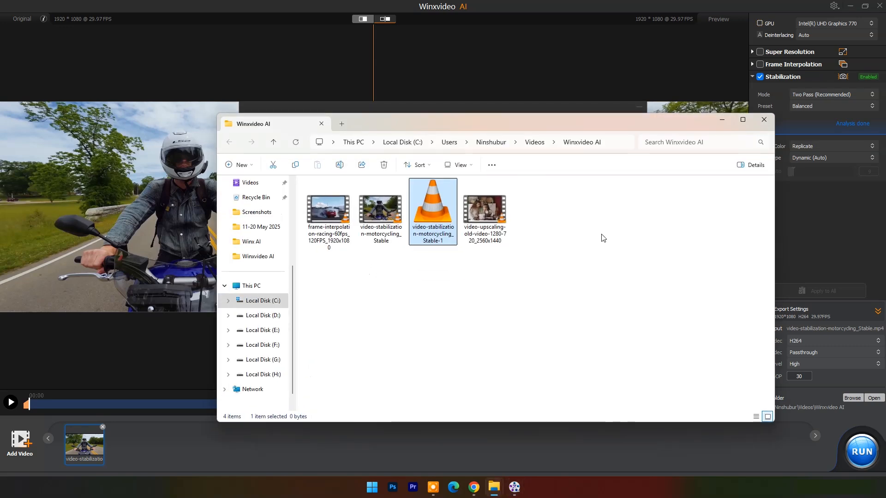
pyautogui.click(722, 119)
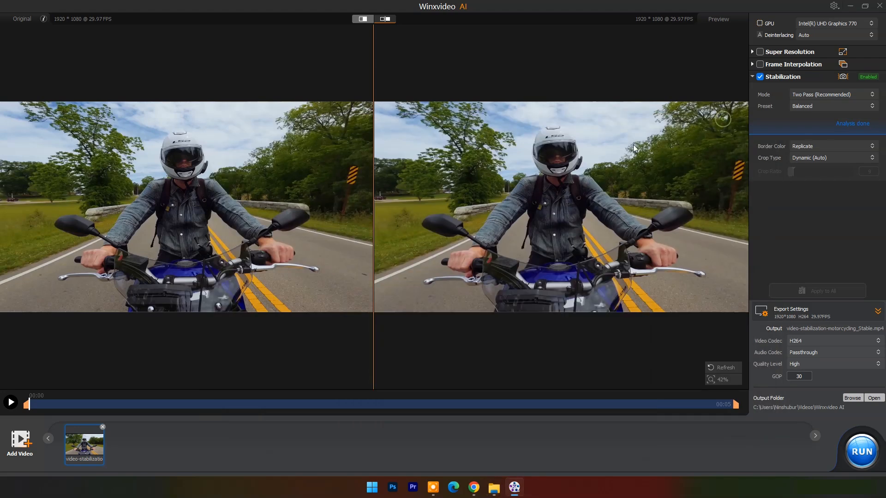
pyautogui.click(11, 402)
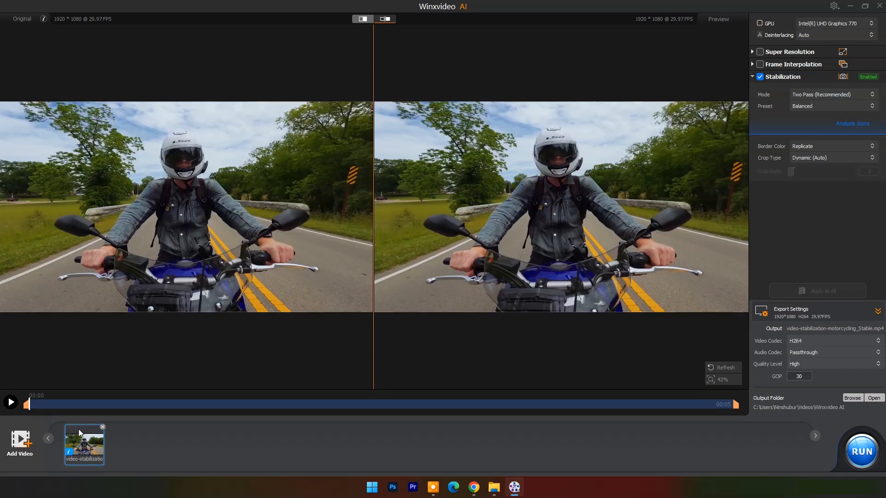
# - Remove all clips from the video list, close Video AI, and open Image AI in a maximized window
pyautogui.rightClick(103, 430)
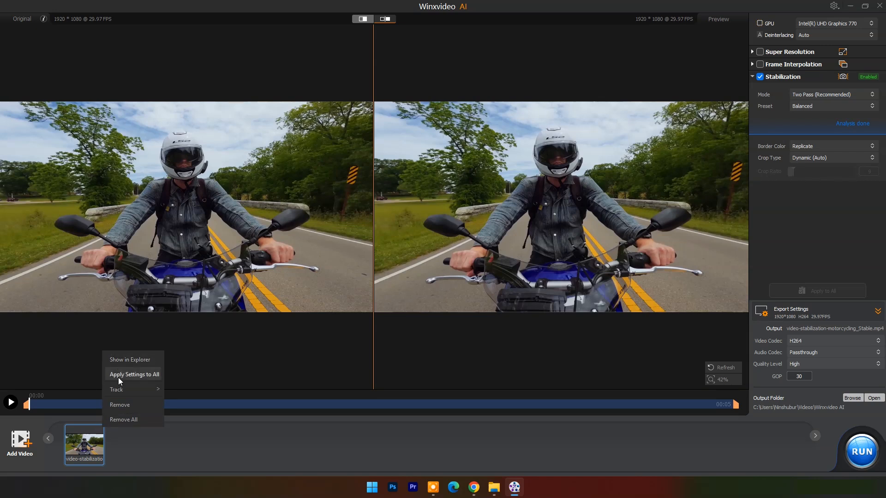
pyautogui.click(121, 418)
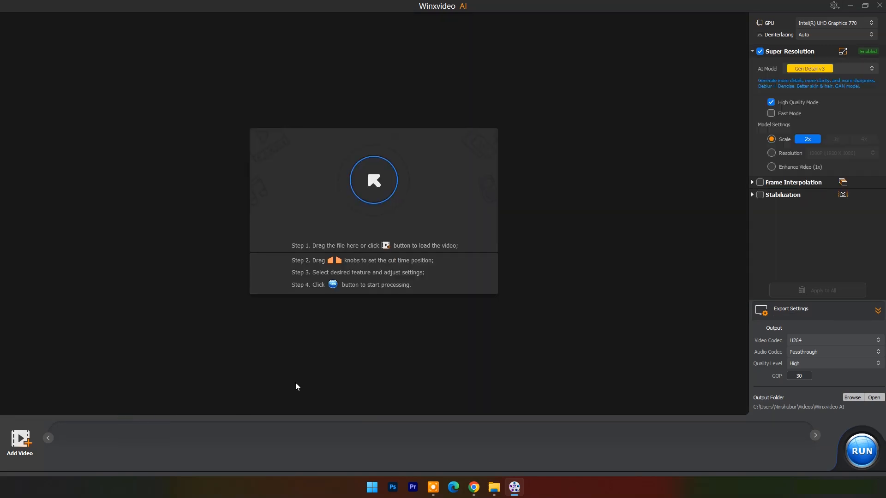
pyautogui.click(880, 5)
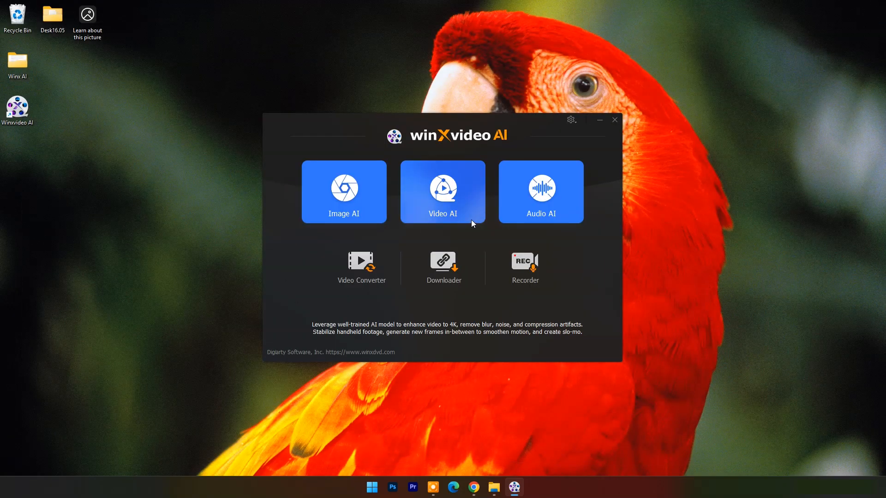
pyautogui.click(343, 191)
pyautogui.click(677, 86)
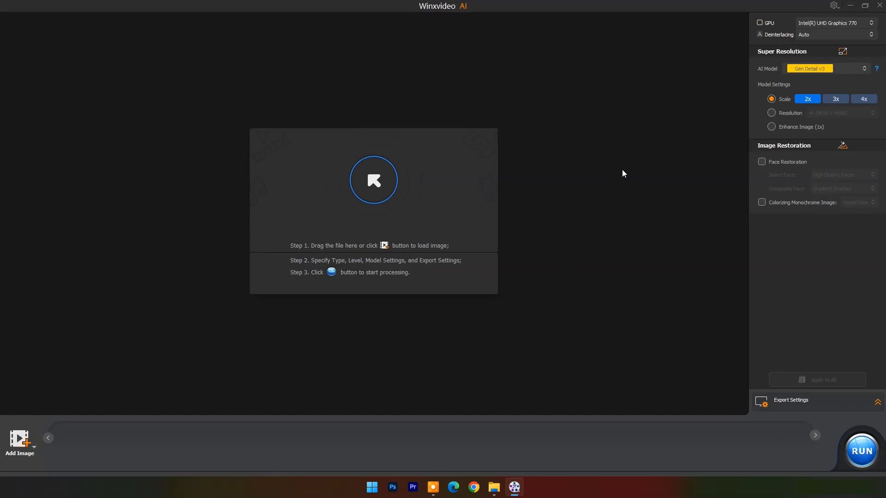
# - Load image-upscaling-parrot from the Winx AI folder into Image AI and minimize the folder
pyautogui.click(494, 488)
pyautogui.moveTo(528, 156); pyautogui.dragTo(176, 201)
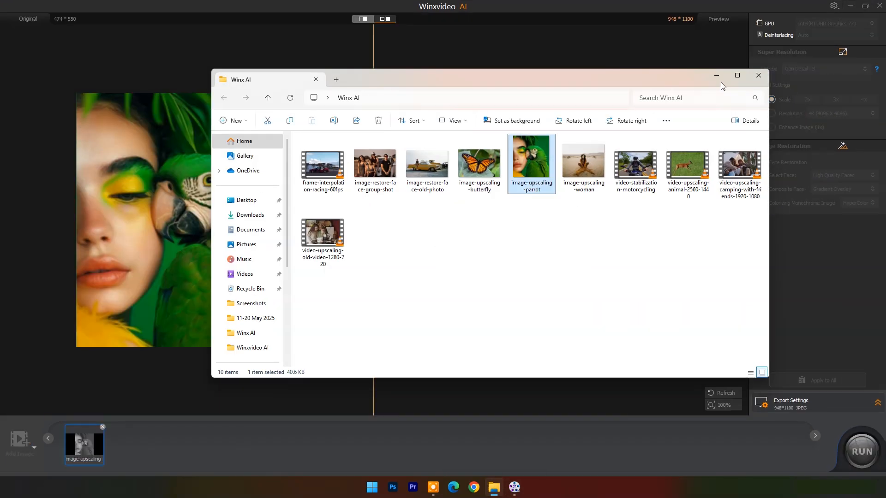
pyautogui.click(717, 76)
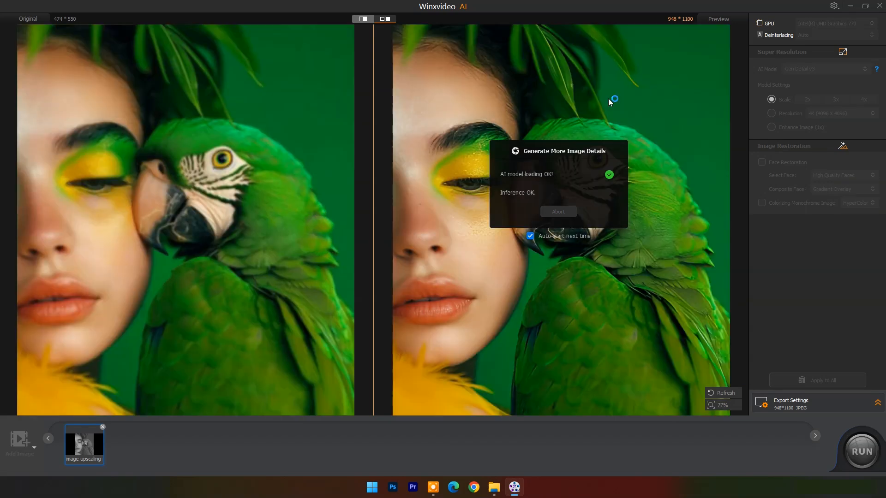
# - Compare the original and 2x upscaled parrot image up close in the split-slider view
pyautogui.click(363, 19)
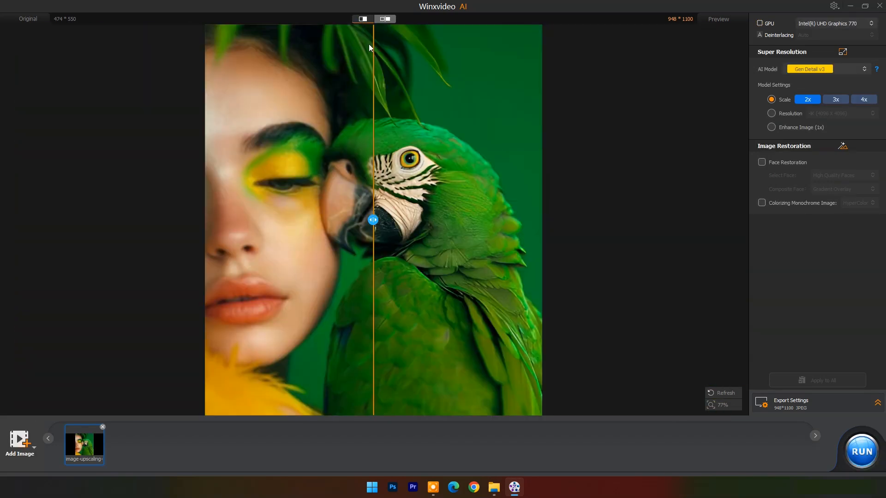
pyautogui.scroll(4, 360, 217)
pyautogui.moveTo(374, 220); pyautogui.dragTo(392, 220)
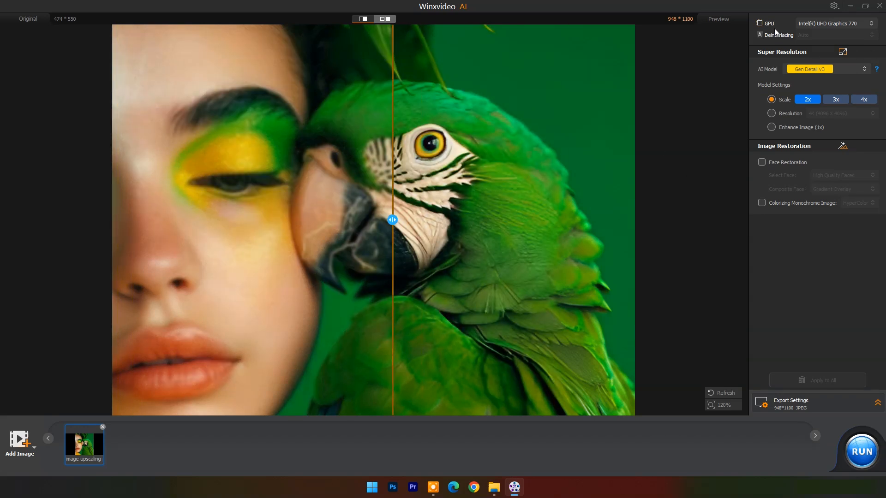
# - Review the GPU and AI model choices, keep Gen Detail v3, and set the Super Resolution scale to 4x
pyautogui.click(872, 24)
pyautogui.click(866, 34)
pyautogui.click(864, 69)
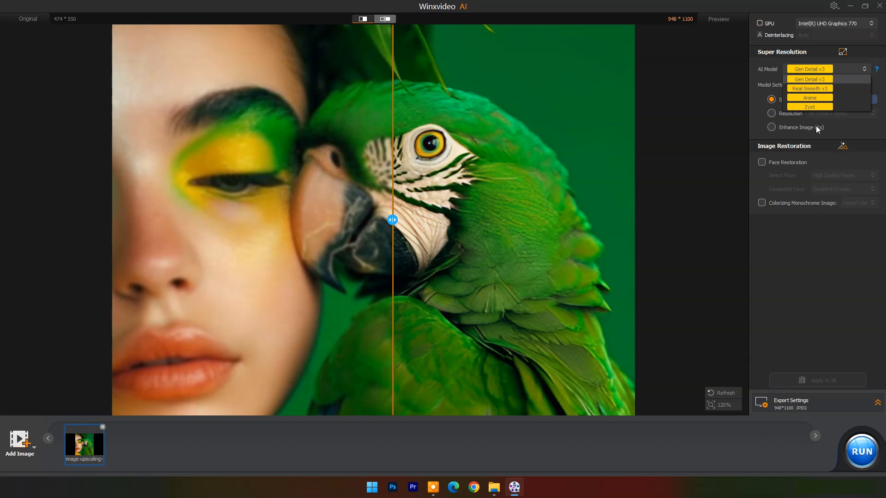
pyautogui.click(841, 127)
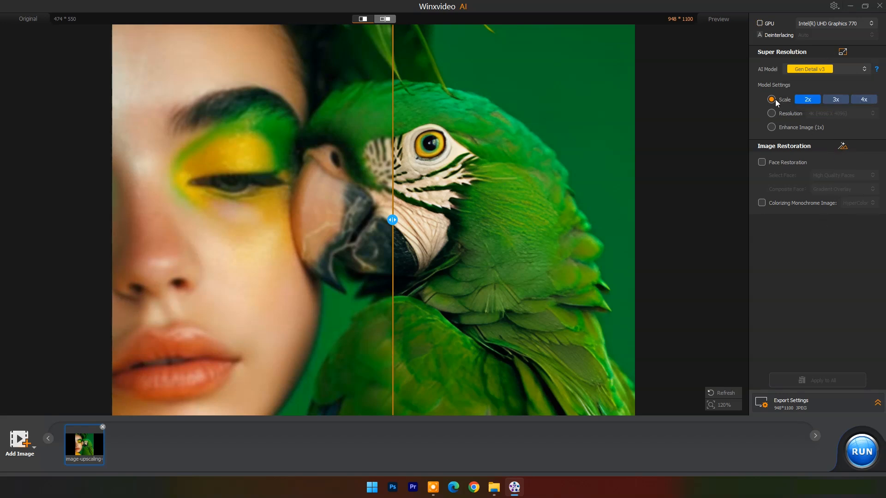
pyautogui.click(866, 100)
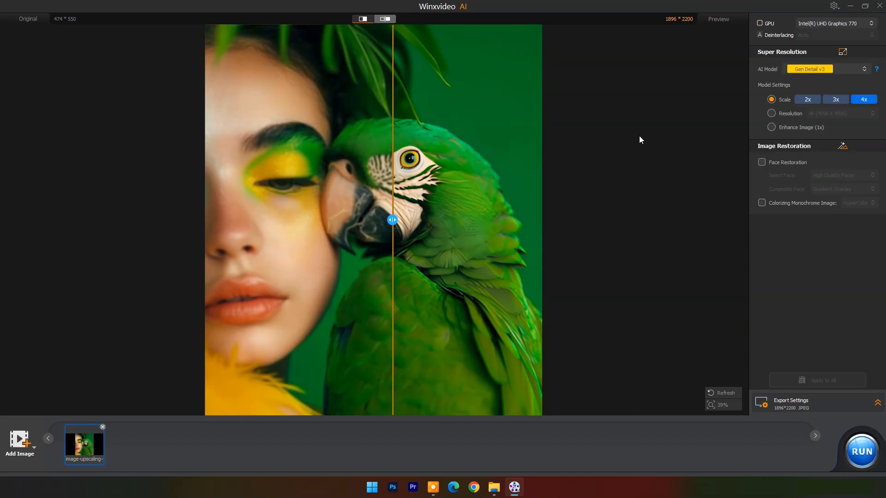
# - Compare the 4x parrot preview with the original up close, trying both the side-by-side and split views
pyautogui.scroll(5, 385, 245)
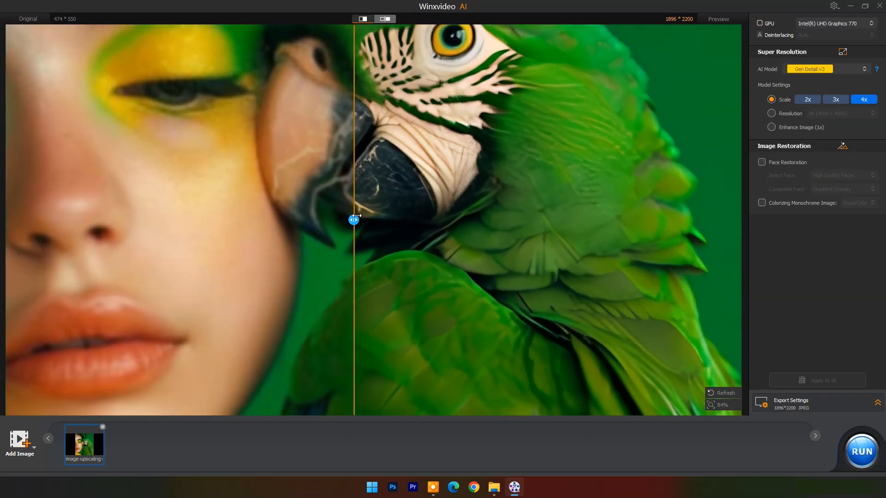
pyautogui.moveTo(356, 215); pyautogui.dragTo(398, 219)
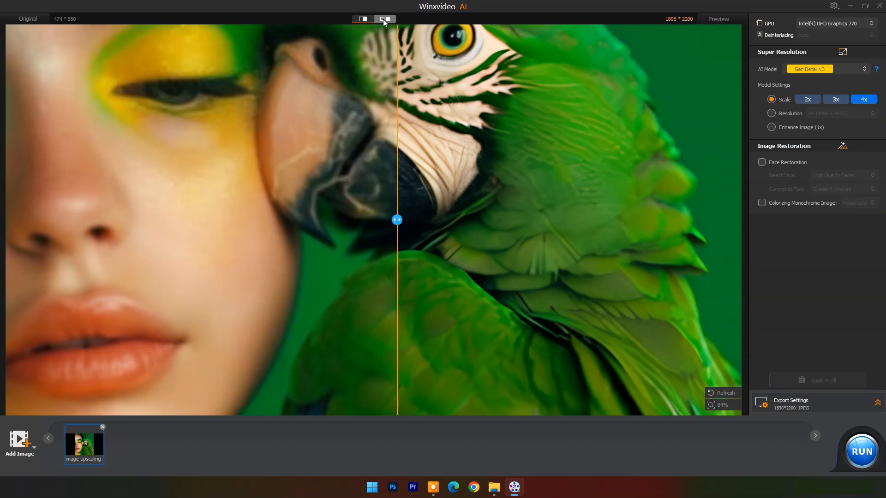
pyautogui.click(383, 19)
pyautogui.click(362, 18)
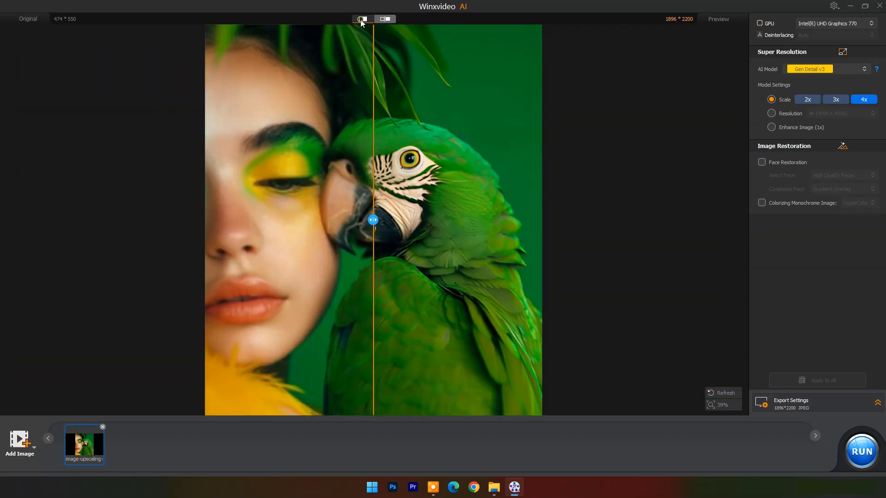
# - Export the 4x parrot image, inspect image-upscaling-parrot_1896x2200 up close in the photo viewer, and minimize the viewer
pyautogui.click(859, 454)
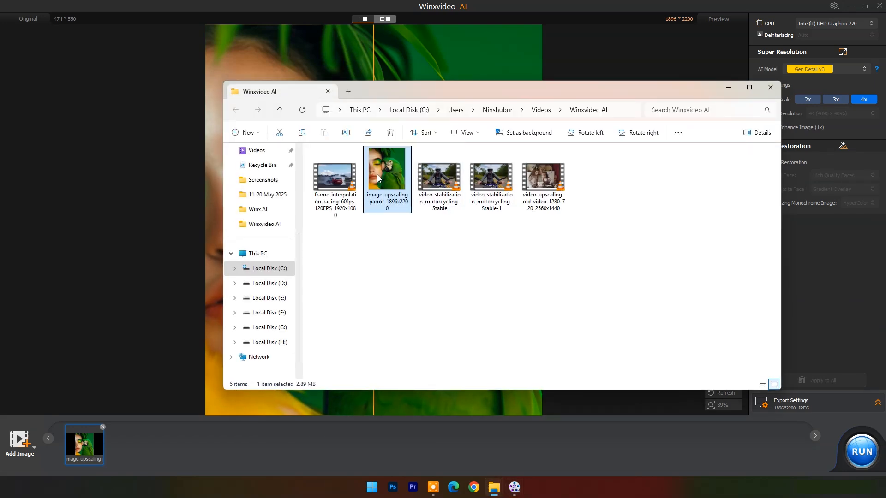
pyautogui.doubleClick(387, 171)
pyautogui.scroll(3, 303, 200)
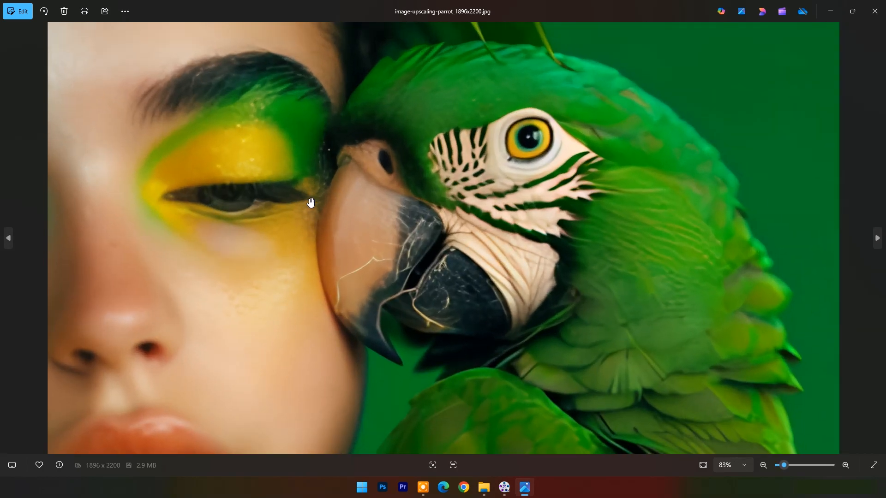
pyautogui.scroll(-3, 310, 201)
pyautogui.click(831, 11)
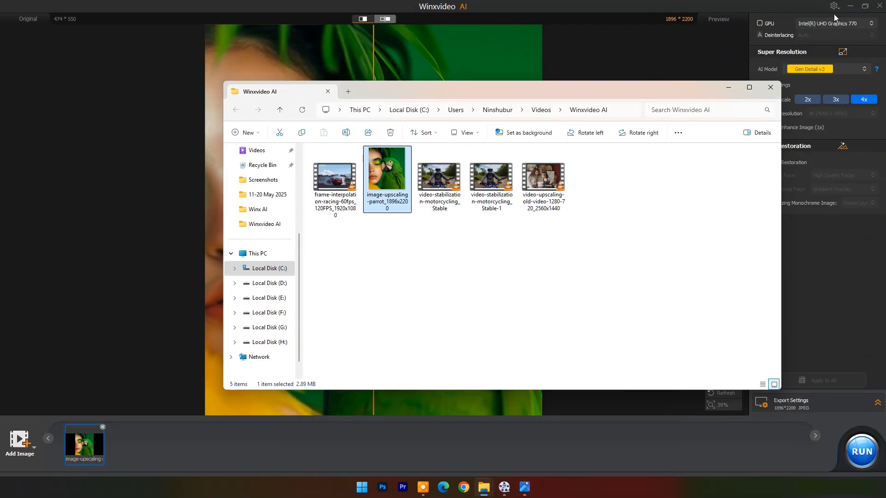
# - Remove the parrot image, load image-restore-face-group-shot from the Winx AI folder, and minimize the folder
pyautogui.click(852, 7)
pyautogui.rightClick(96, 443)
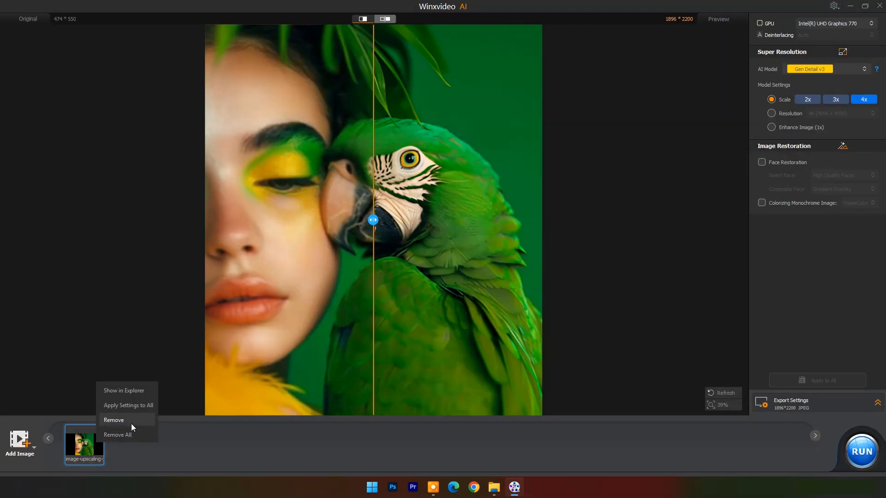
pyautogui.click(130, 432)
pyautogui.moveTo(383, 165); pyautogui.dragTo(121, 217)
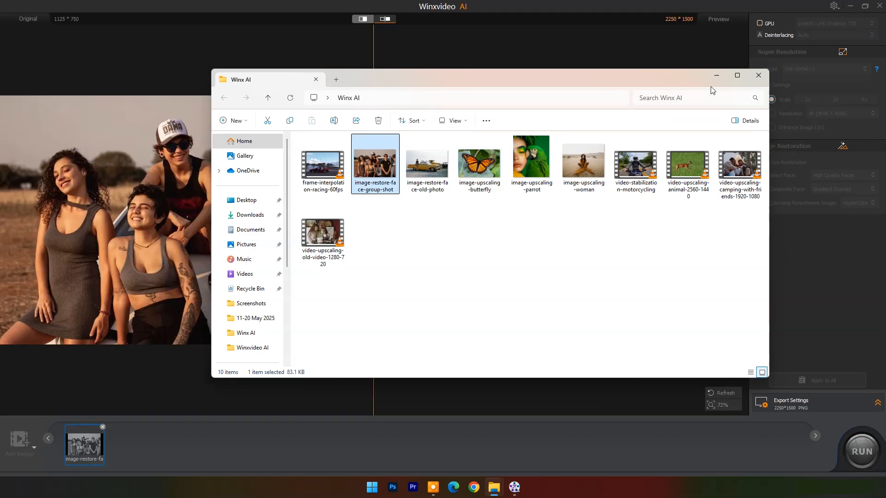
pyautogui.click(721, 76)
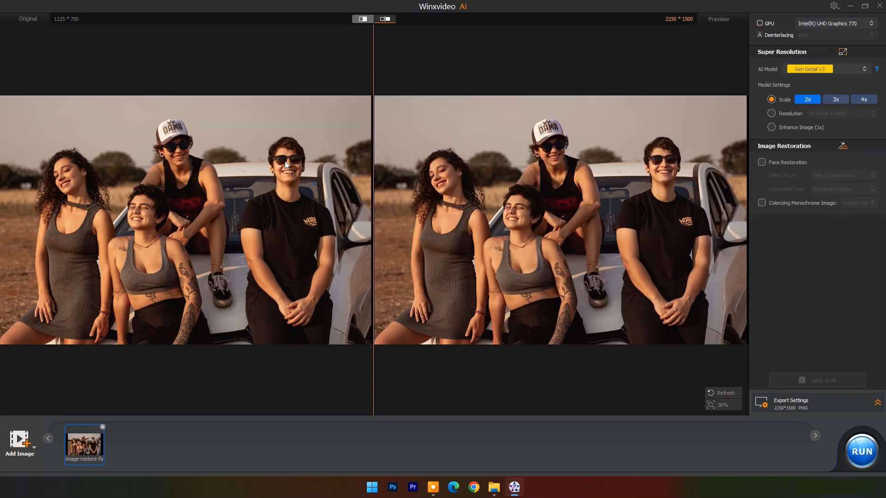
# - Compare the faces in the original and 2x upscaled group shot up close in the split-slider view
pyautogui.click(363, 19)
pyautogui.scroll(5, 373, 188)
pyautogui.scroll(3, 373, 188)
pyautogui.moveTo(303, 245); pyautogui.dragTo(338, 209)
pyautogui.moveTo(373, 220)
pyautogui.mouseDown()
pyautogui.moveTo(273, 221)
pyautogui.moveTo(380, 220)
pyautogui.mouseUp()
pyautogui.scroll(-3, 492, 225)
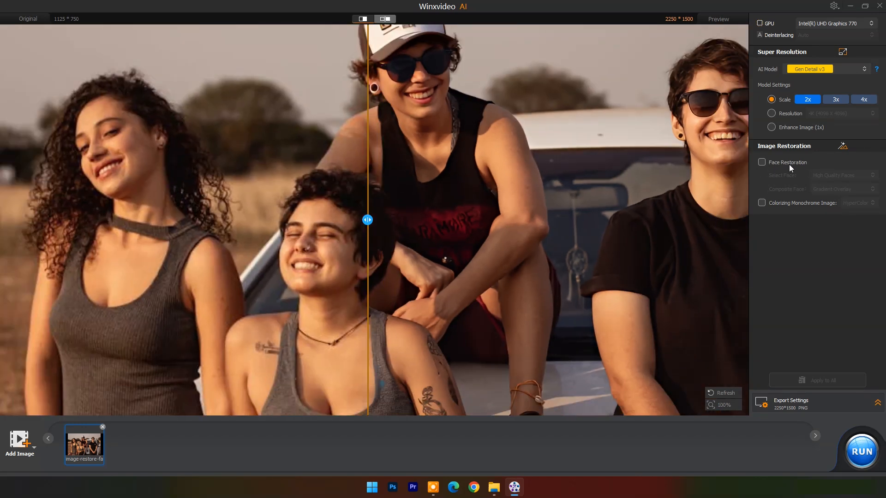
# - Enable Face Restoration for the group shot and compare the restored faces with the original up close
pyautogui.click(763, 163)
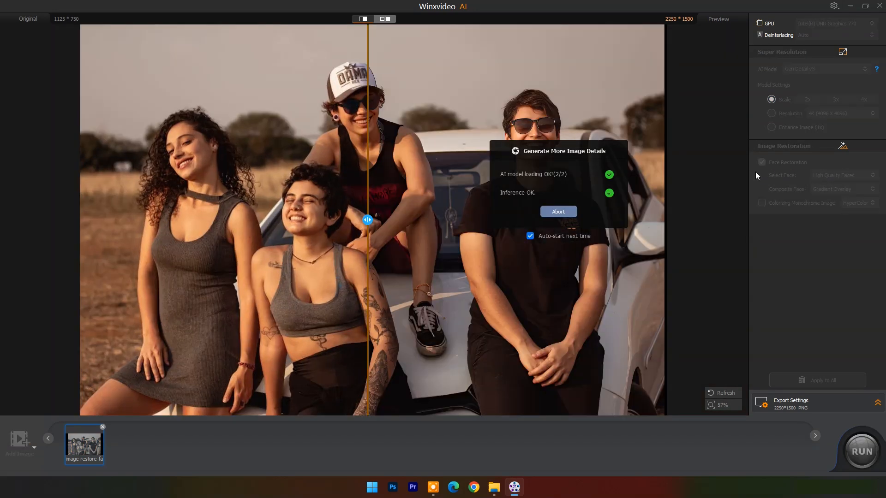
pyautogui.scroll(5, 351, 185)
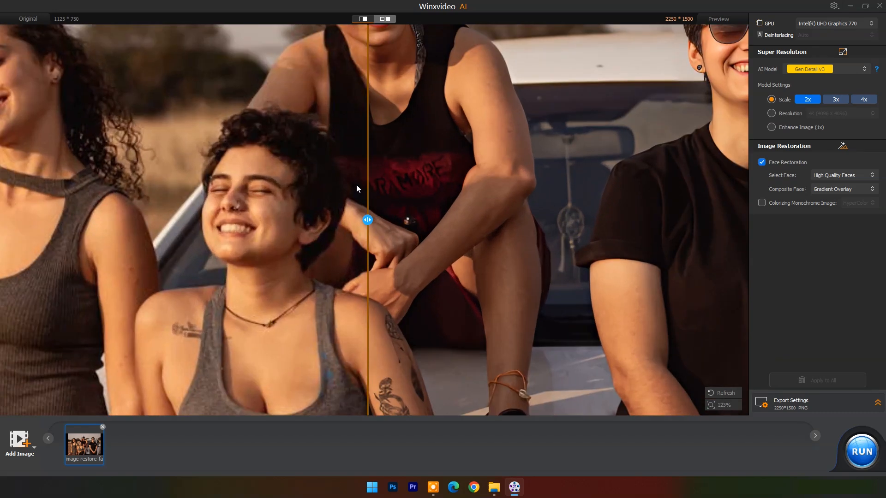
pyautogui.moveTo(365, 217)
pyautogui.mouseDown()
pyautogui.moveTo(123, 220)
pyautogui.moveTo(364, 217)
pyautogui.mouseUp()
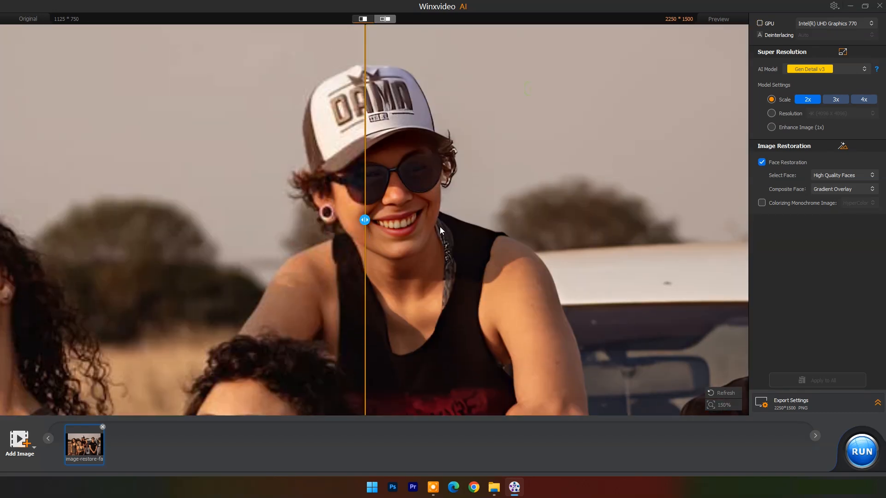
pyautogui.moveTo(364, 217); pyautogui.dragTo(390, 219)
pyautogui.scroll(-4, 525, 210)
pyautogui.moveTo(656, 250); pyautogui.dragTo(431, 207)
pyautogui.scroll(-4, 609, 251)
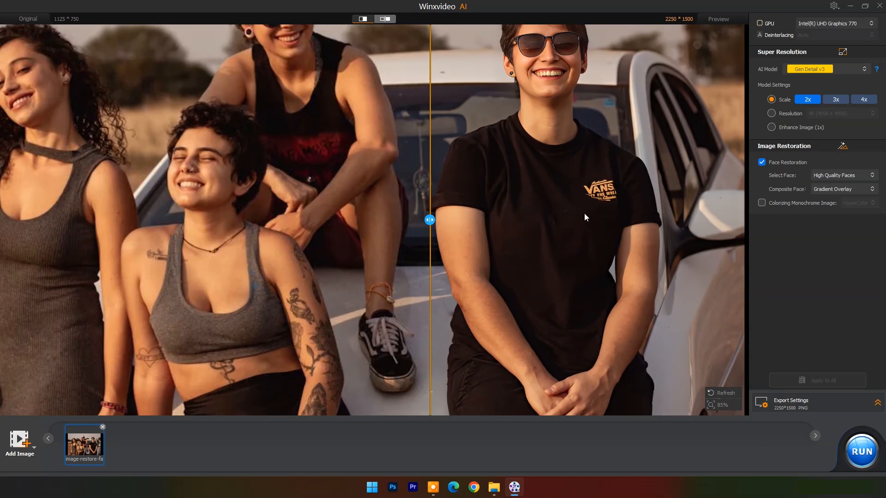
# - Export the face-restored group shot at 2x scale as a 2250*1500 PNG and close Image AI
pyautogui.scroll(-2, 565, 199)
pyautogui.scroll(-1, 565, 202)
pyautogui.scroll(-1, 552, 216)
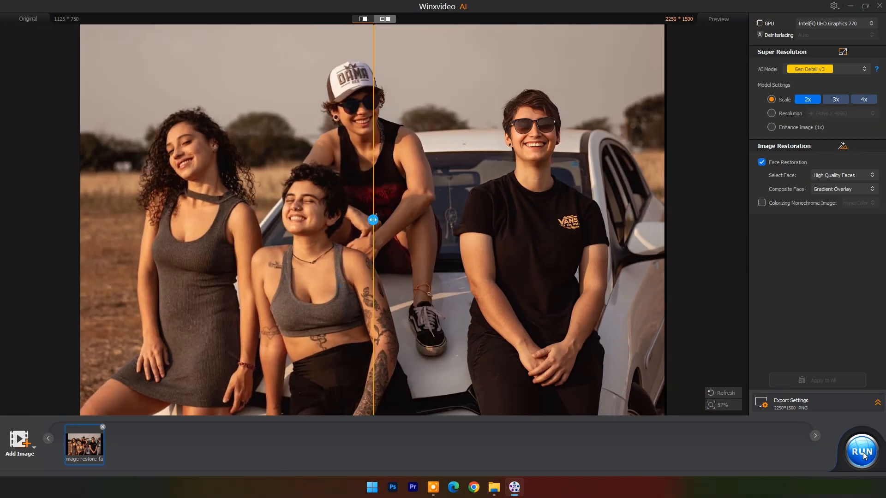
pyautogui.click(863, 453)
pyautogui.click(879, 6)
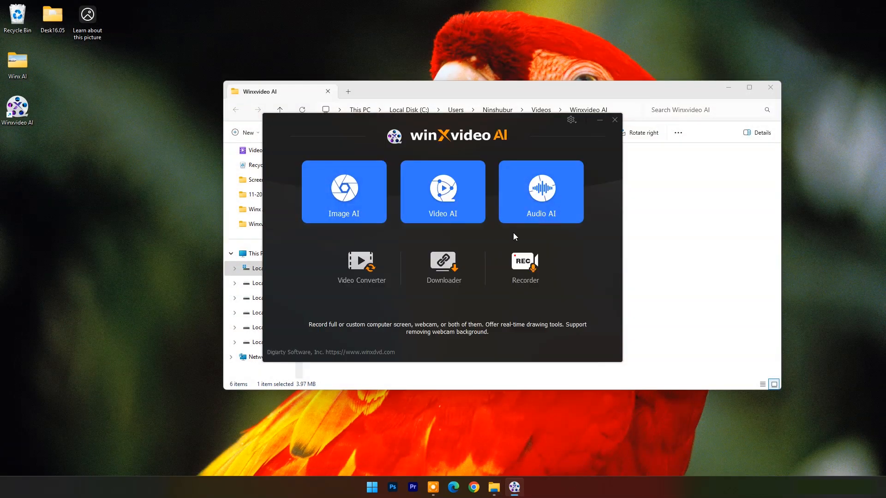
# - Open Audio AI, examine the Noise Suppression AI model choices and settings, and close the module
pyautogui.click(540, 201)
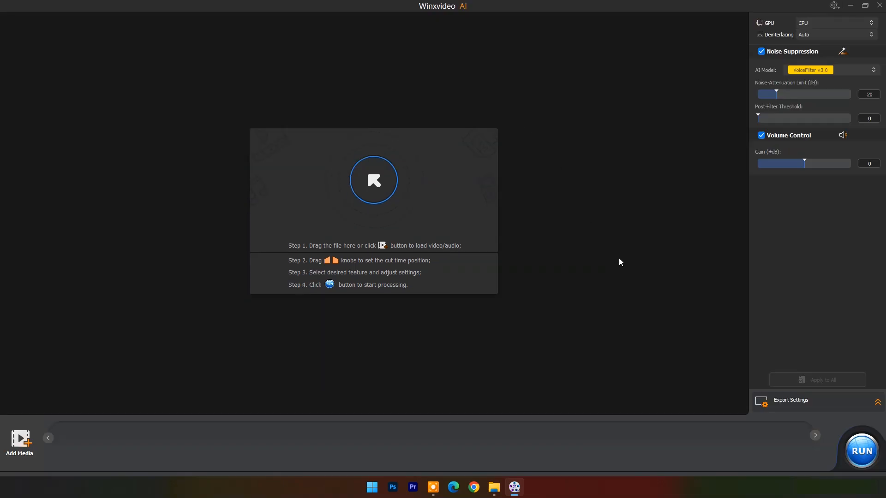
pyautogui.click(873, 72)
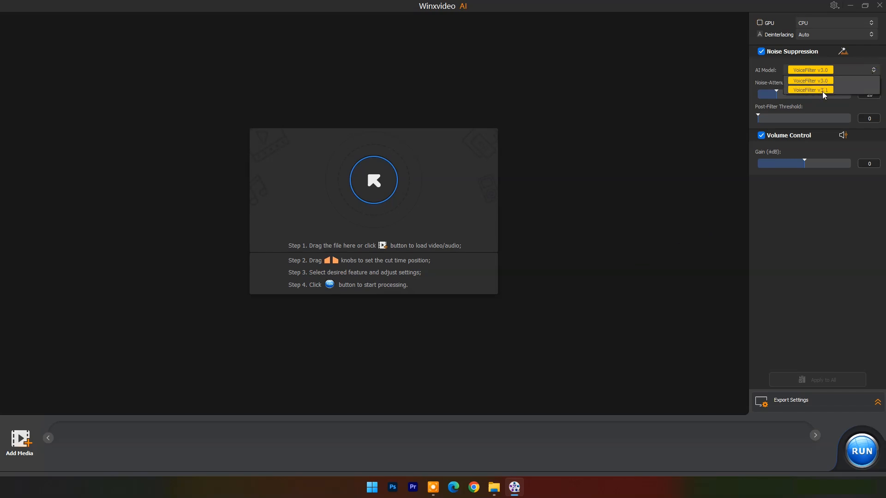
pyautogui.click(779, 91)
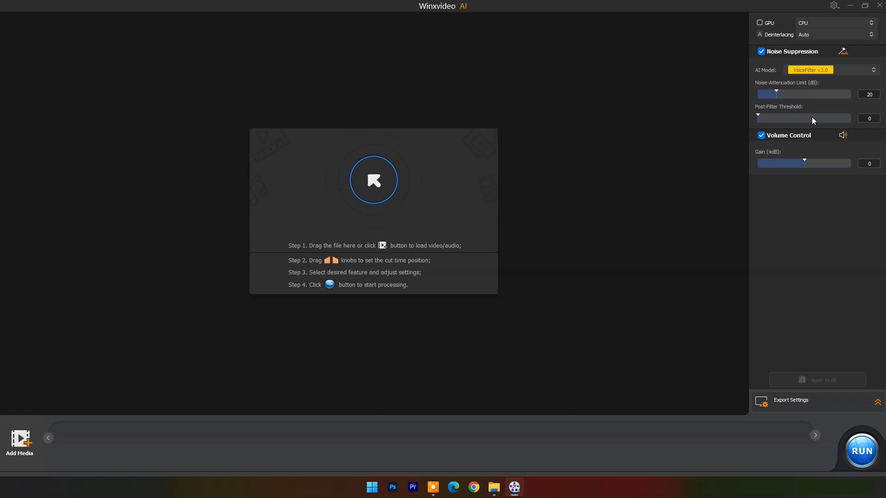
pyautogui.click(880, 5)
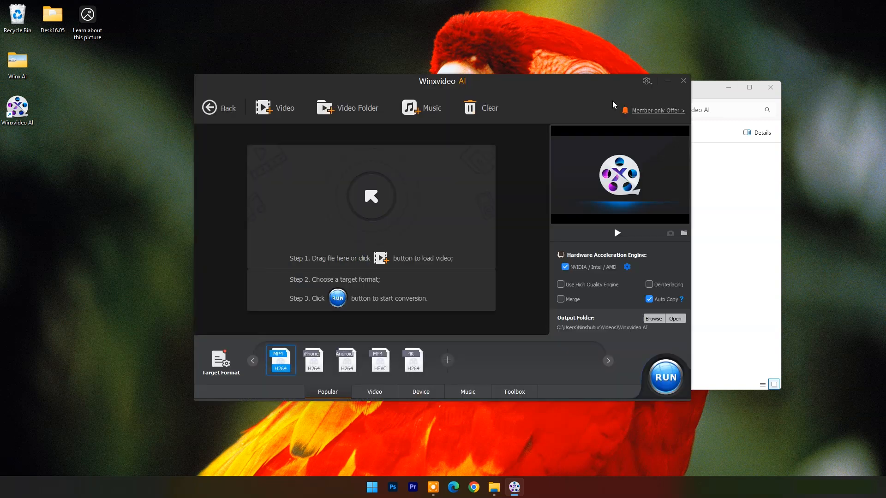
# - Look over the Video Converter and Downloader modules, return to the home screen, and open the Recorder
pyautogui.moveTo(586, 86); pyautogui.dragTo(612, 83)
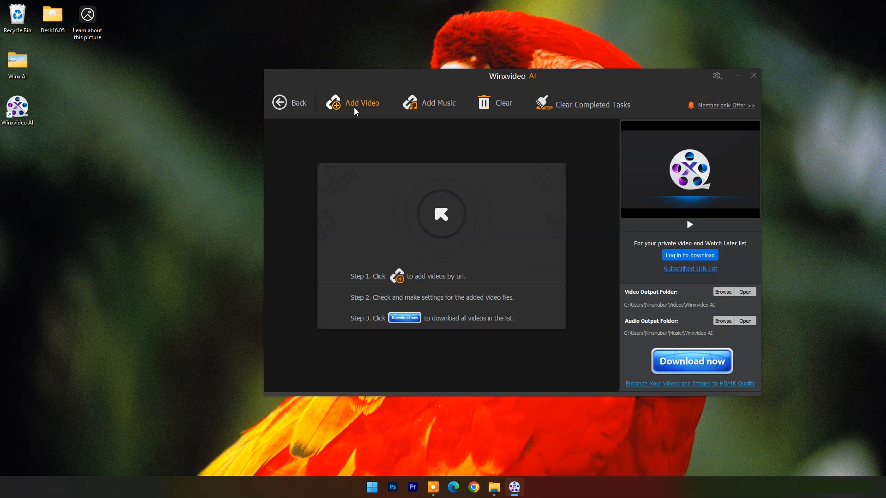
pyautogui.click(753, 76)
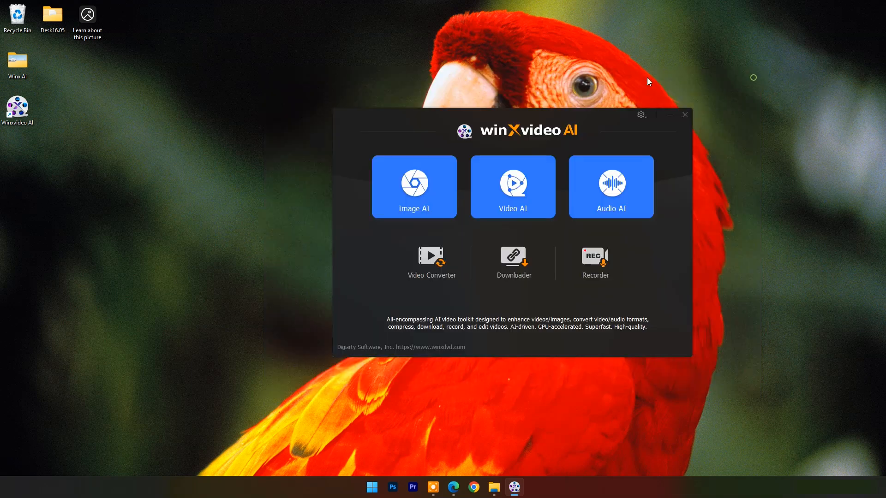
pyautogui.click(592, 260)
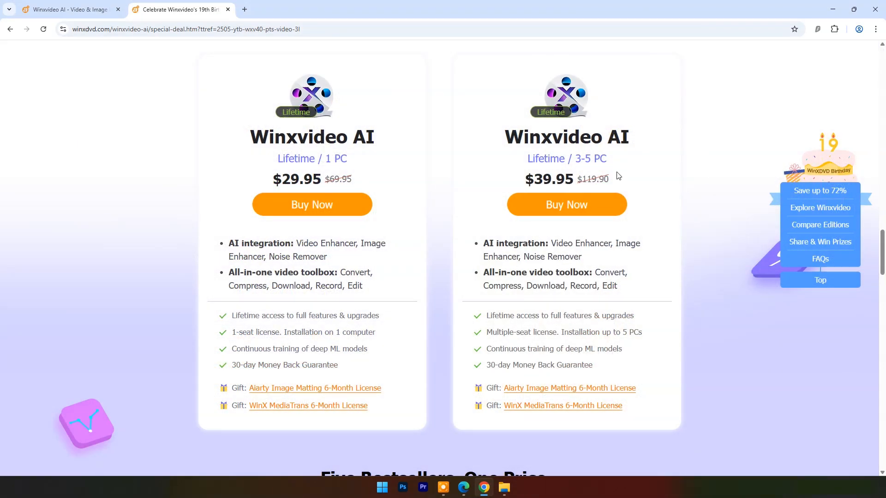
# - Review the WinX 5-in-1 Bundle offer below the lifetime licenses on the Winxvideo AI special-deal page in Chrome
pyautogui.scroll(-7, 703, 225)
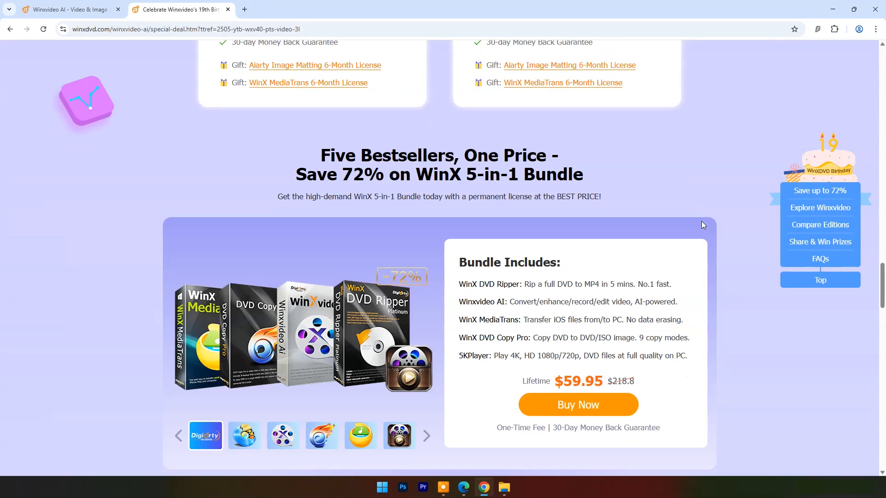
pyautogui.scroll(-2, 702, 224)
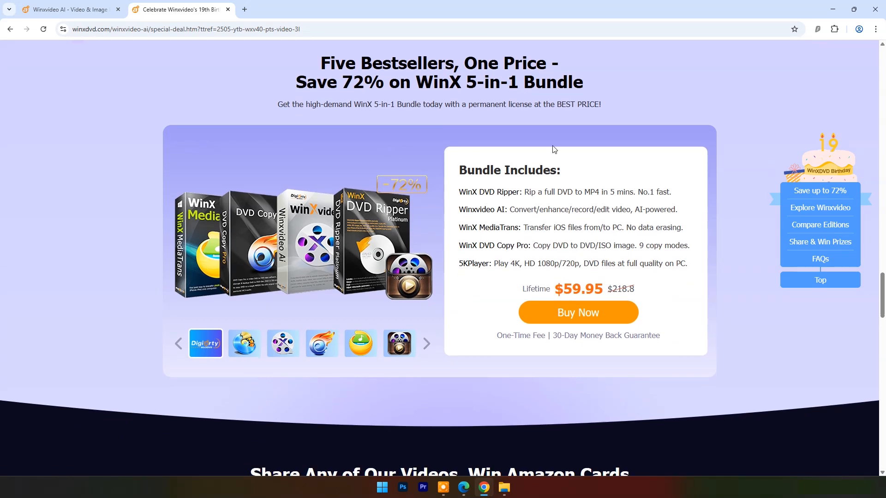